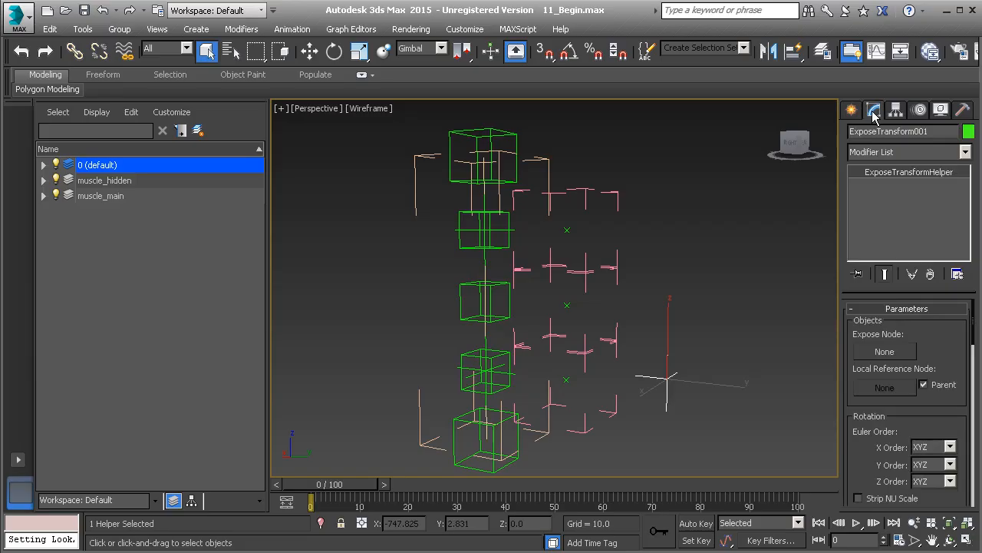
- Align the expose transform helper to the Muscle_B helper in the middle of the rig
left_click_drag(864, 466, 845, 211)
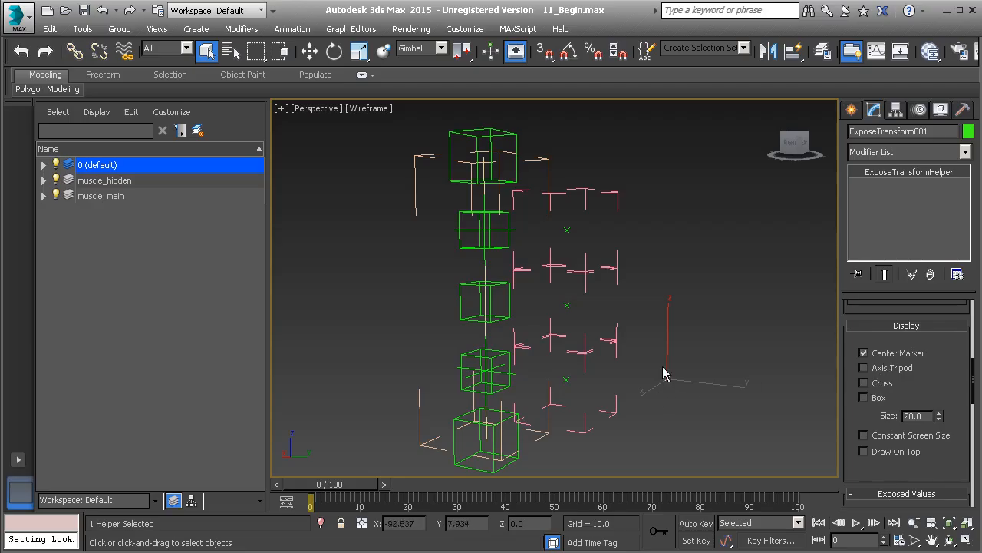
middle_click_drag(608, 369, 611, 350)
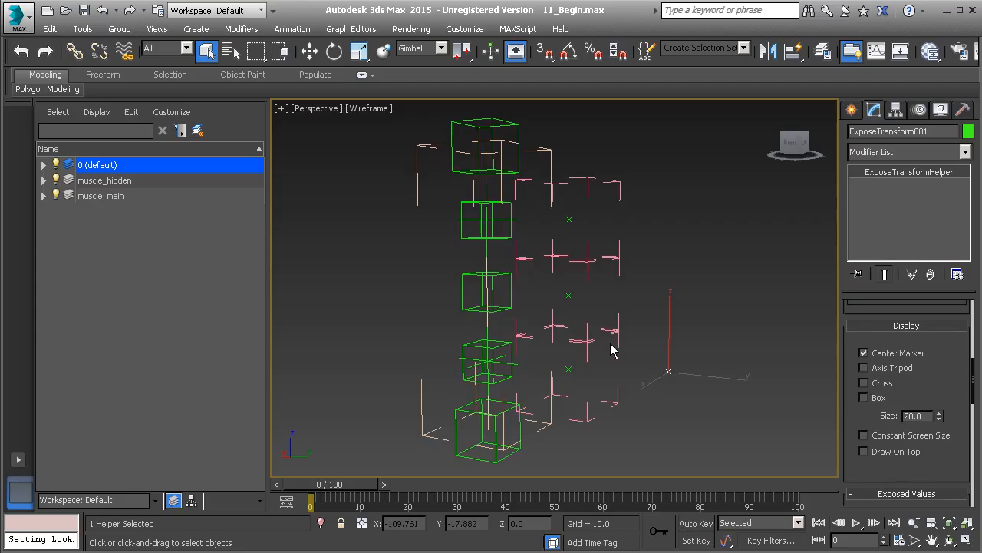
key("alt+a")
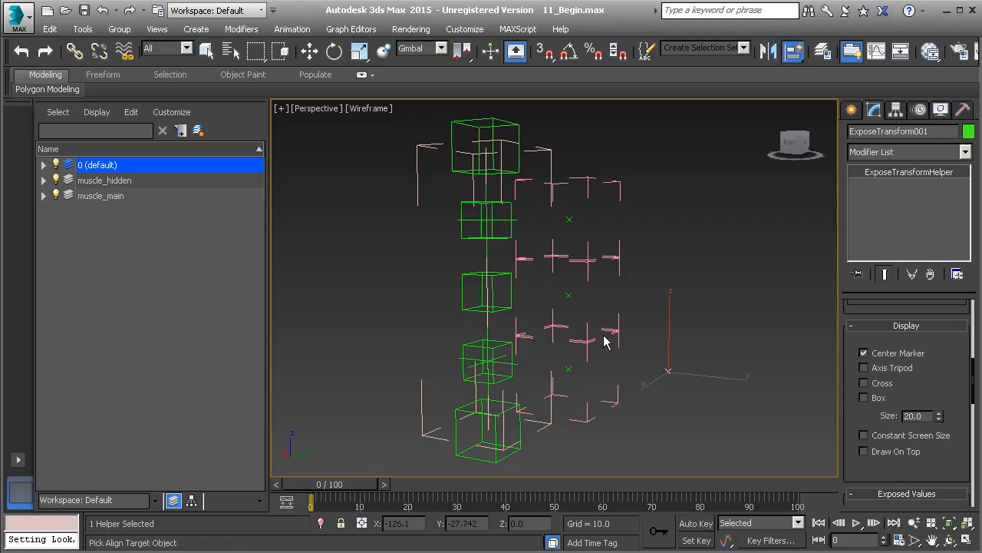
left_click(512, 288)
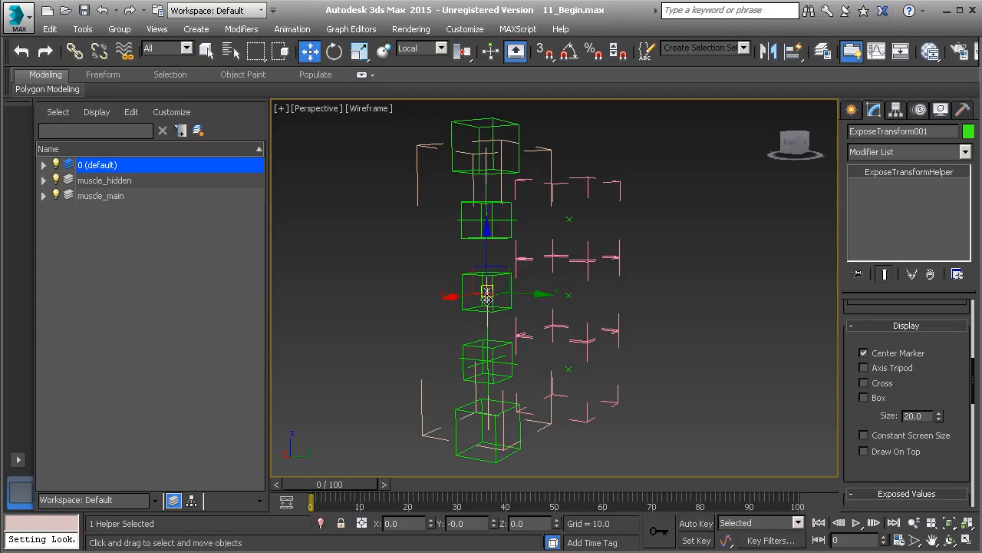
- Link the expose transform helper to the Muscle_Global control as its parent
middle_click_drag(502, 307, 545, 328, "alt")
scroll(542, 310, "up", 2)
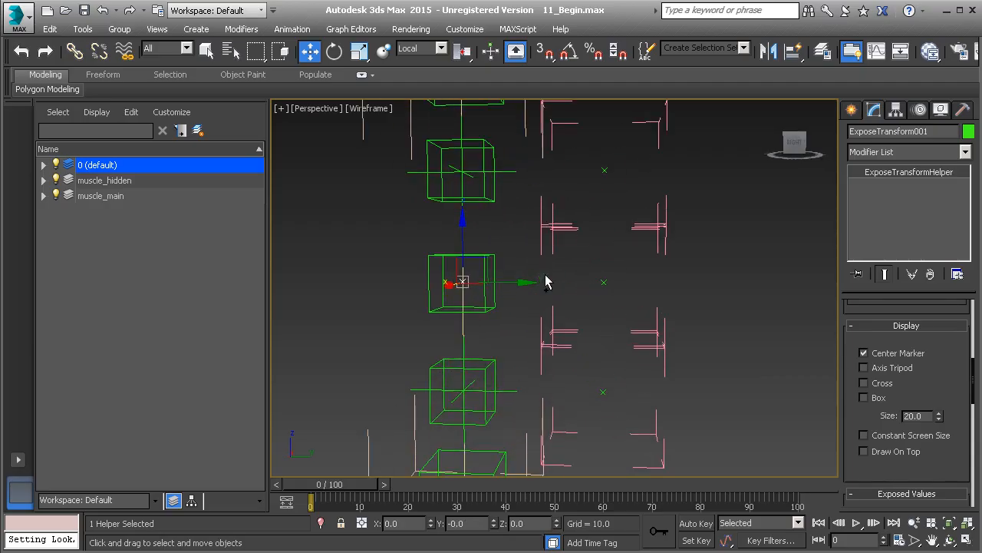
middle_click_drag(496, 252, 577, 294)
left_click(72, 56)
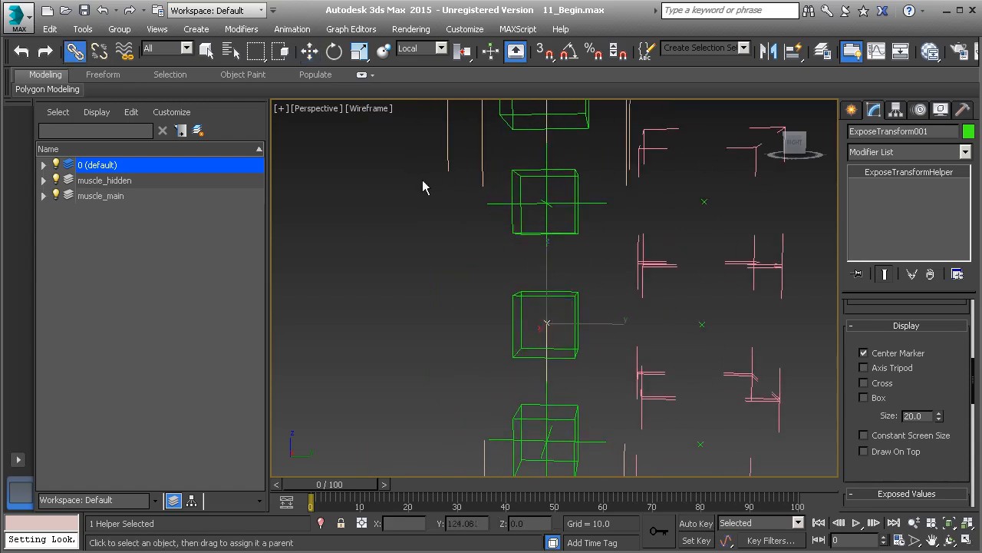
middle_click_drag(473, 249, 491, 274)
scroll(493, 270, "up", 1)
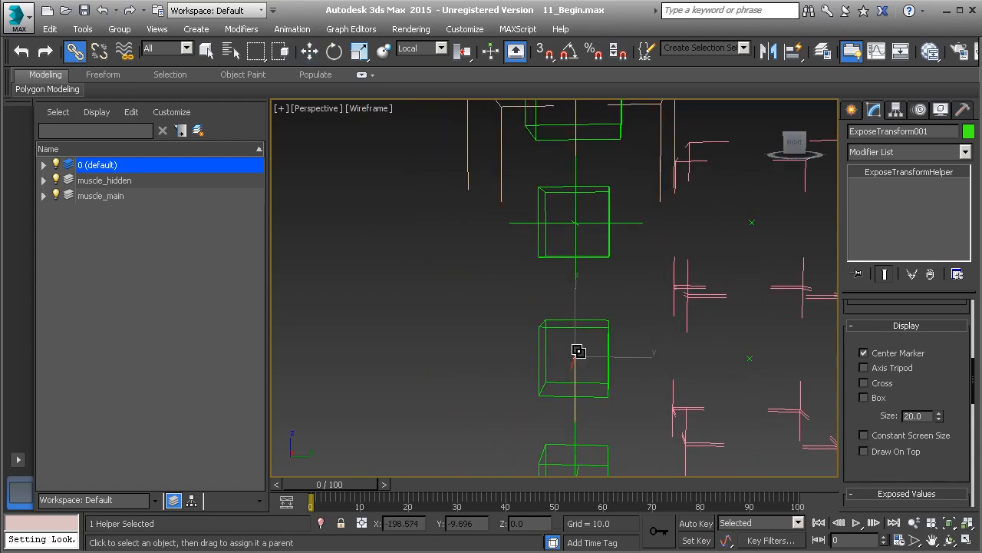
left_click_drag(577, 354, 465, 164)
middle_click_drag(466, 173, 462, 201)
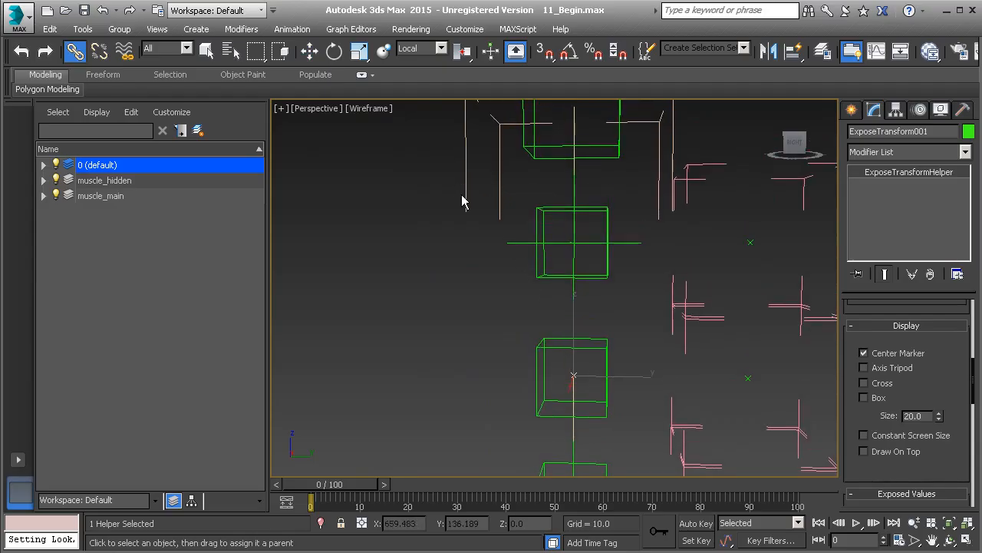
left_click(462, 201)
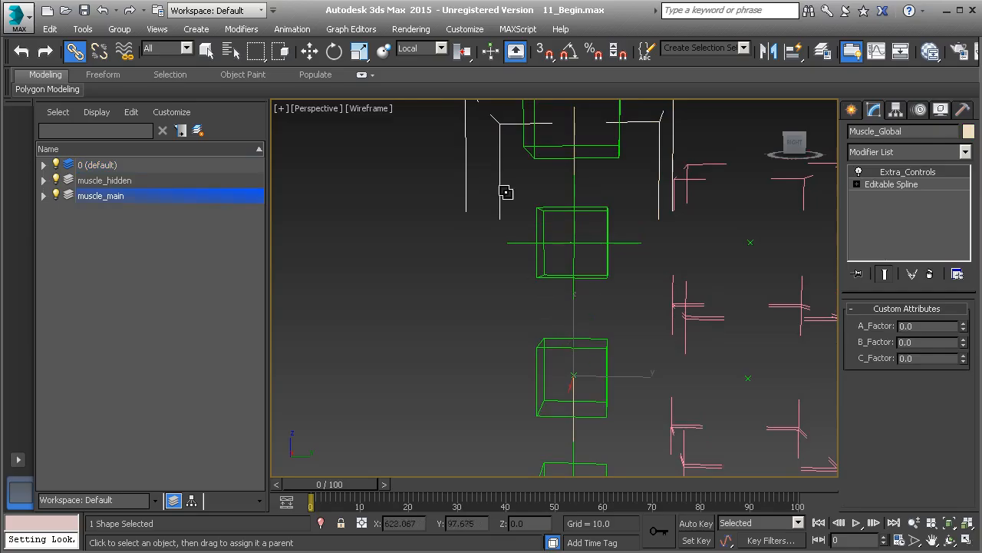
- Select the expose transform helper and freeze its transform
left_click(575, 373)
right_click(478, 346)
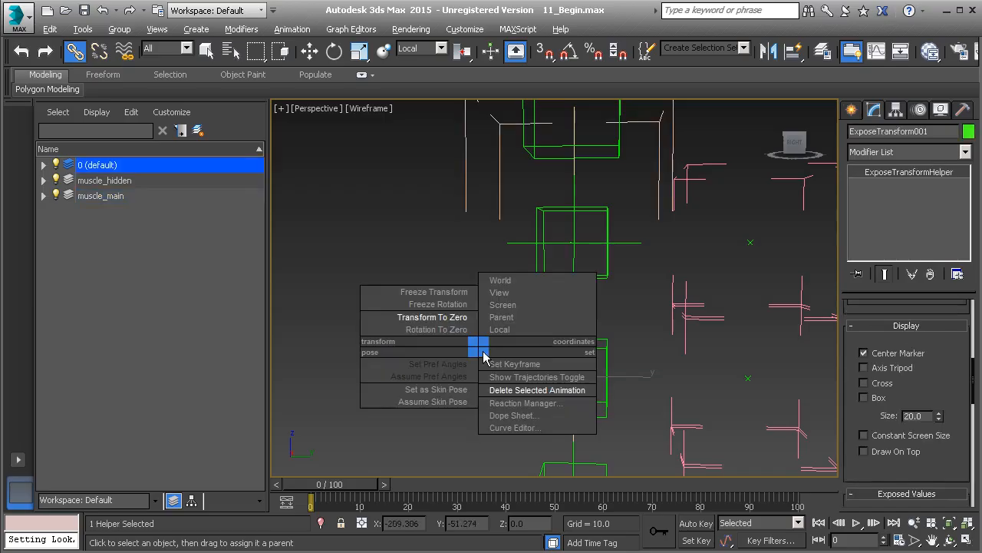
left_click(449, 292)
left_click(448, 421)
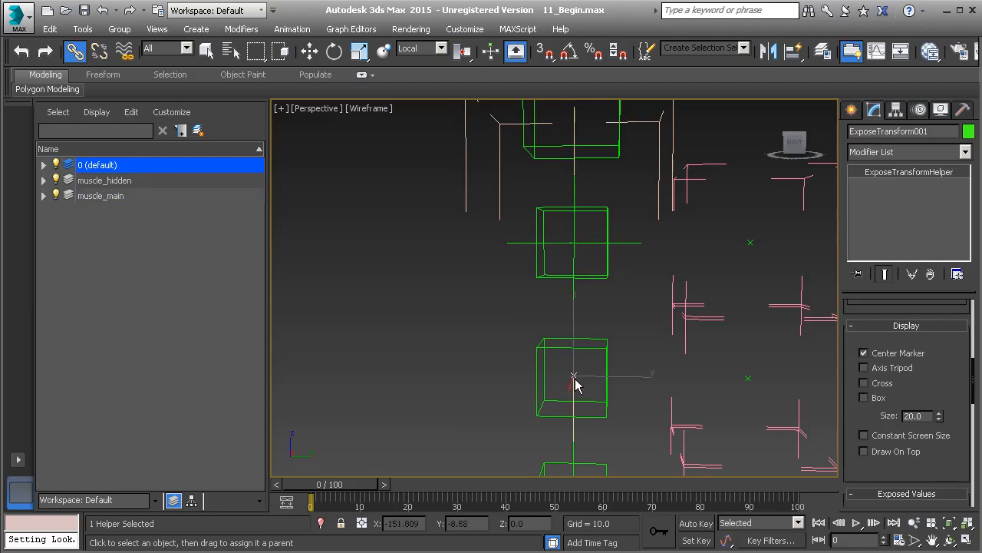
- Test the frozen transform by moving the helper away and applying Transform To Zero
key("w")
left_click_drag(585, 365, 515, 288)
key("ctrl+z")
right_click(406, 351)
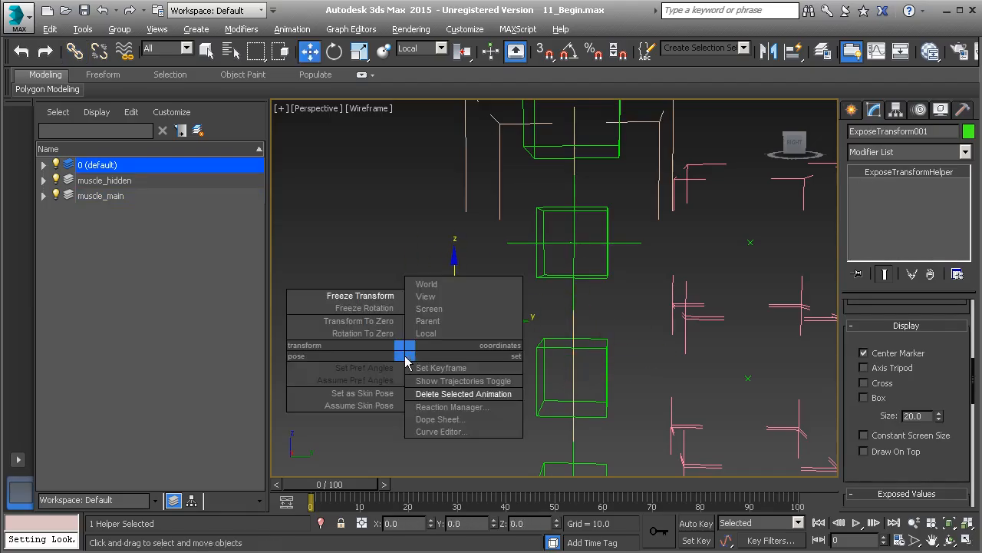
left_click(369, 323)
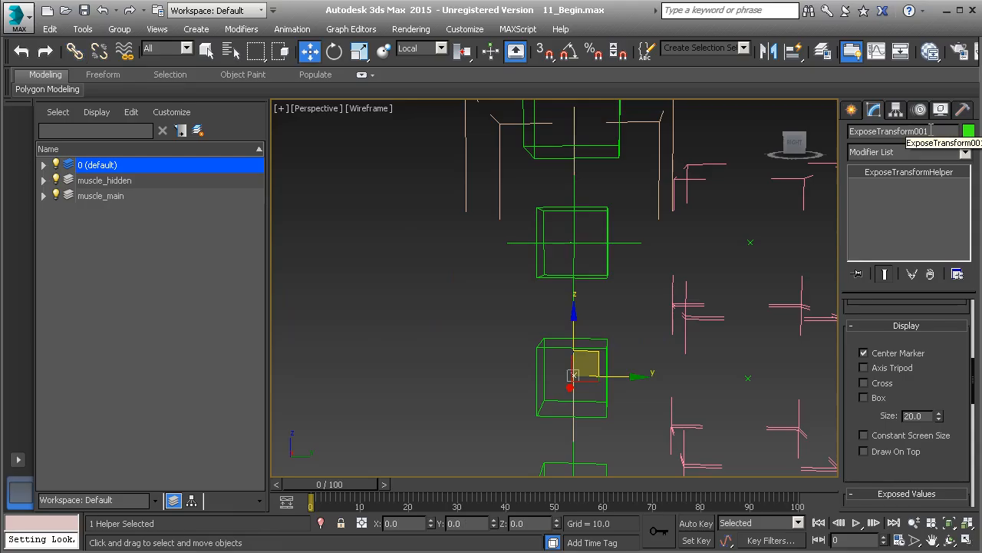
- Rename the expose transform helper to Muscle_Expose_Length
left_click_drag(927, 131, 841, 134)
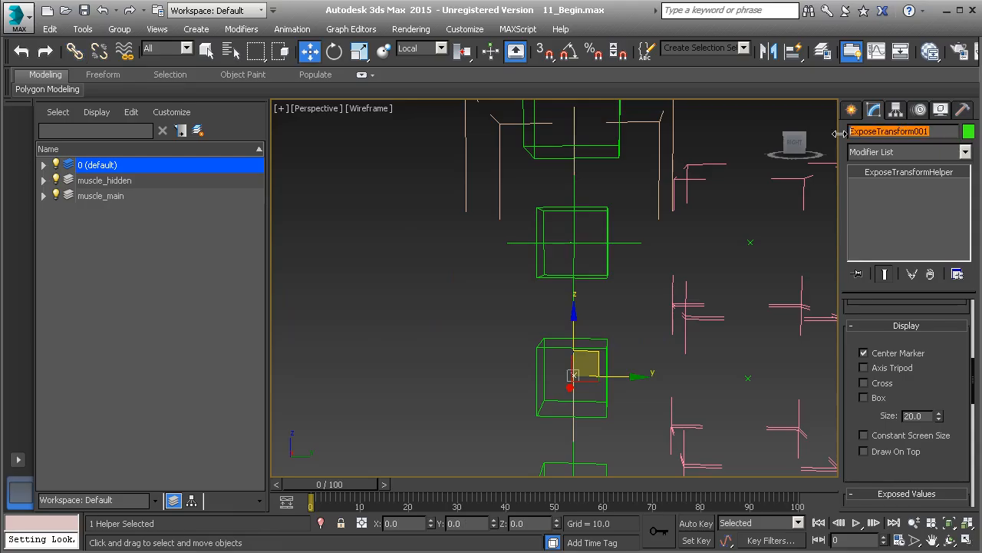
type("Expose_Length")
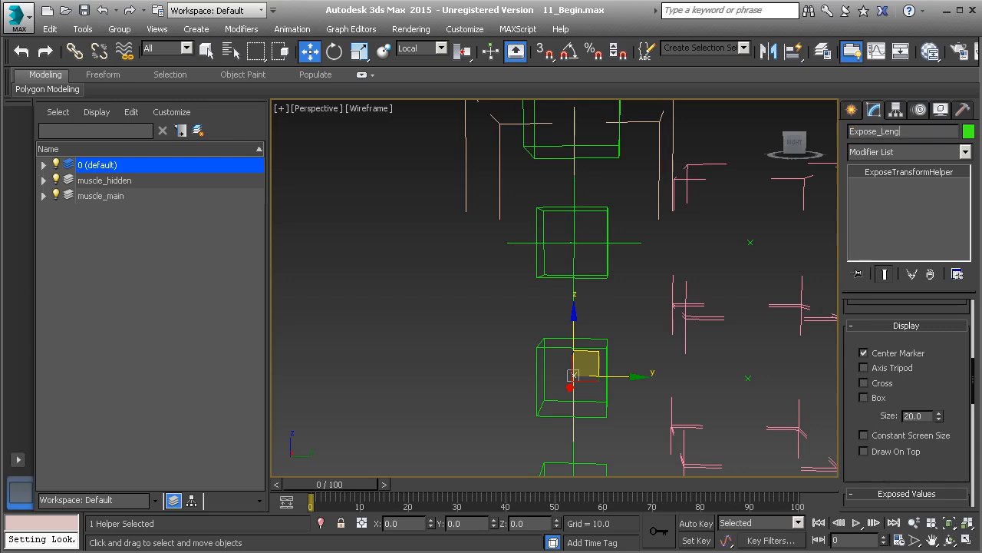
left_click(851, 132)
type("Muscle_")
- Move Muscle_Expose_Length from the default layer into the muscle_hidden layer
left_click(43, 165)
left_click_drag(108, 181, 126, 204)
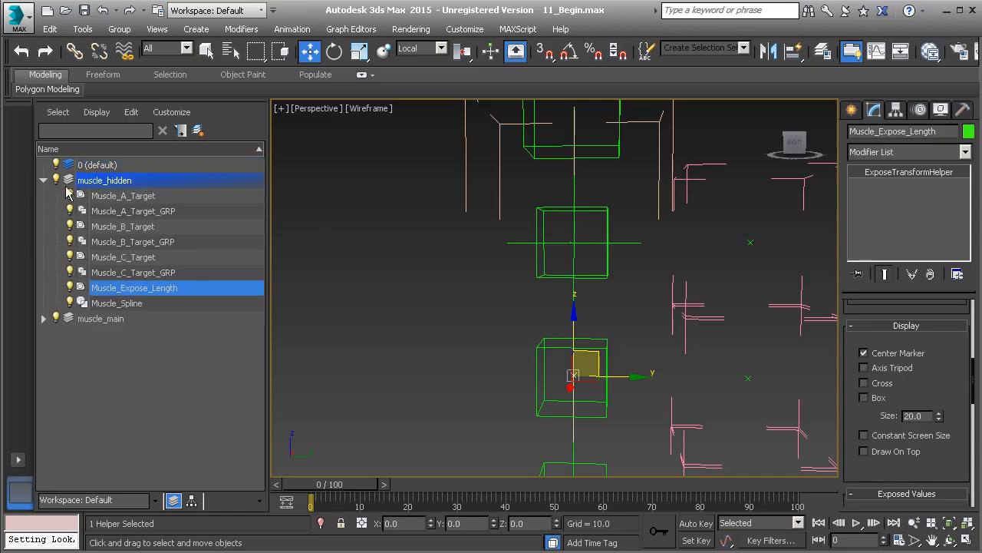
left_click(44, 180)
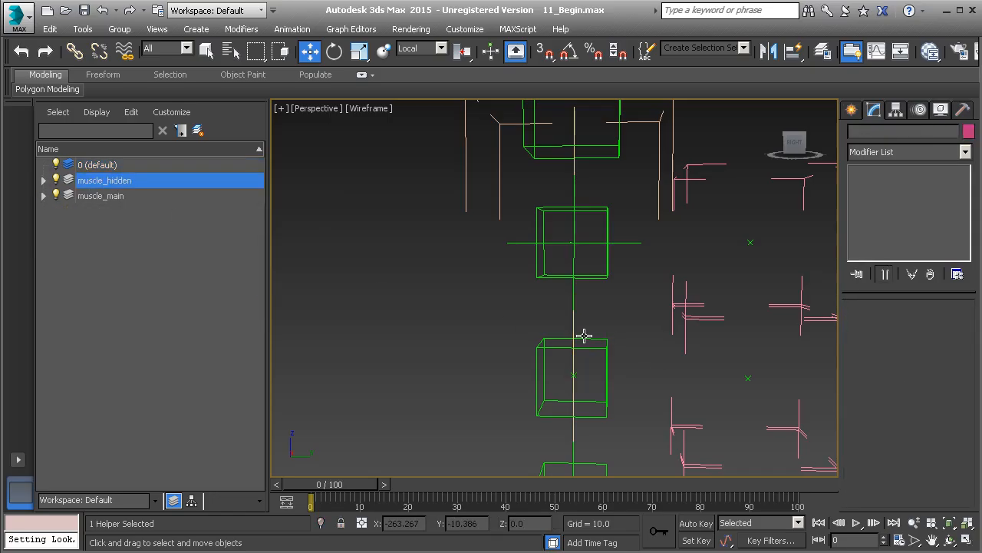
- Select the Muscle_Expose_Length helper and assign Muscle_Start as its expose node
left_click(576, 376)
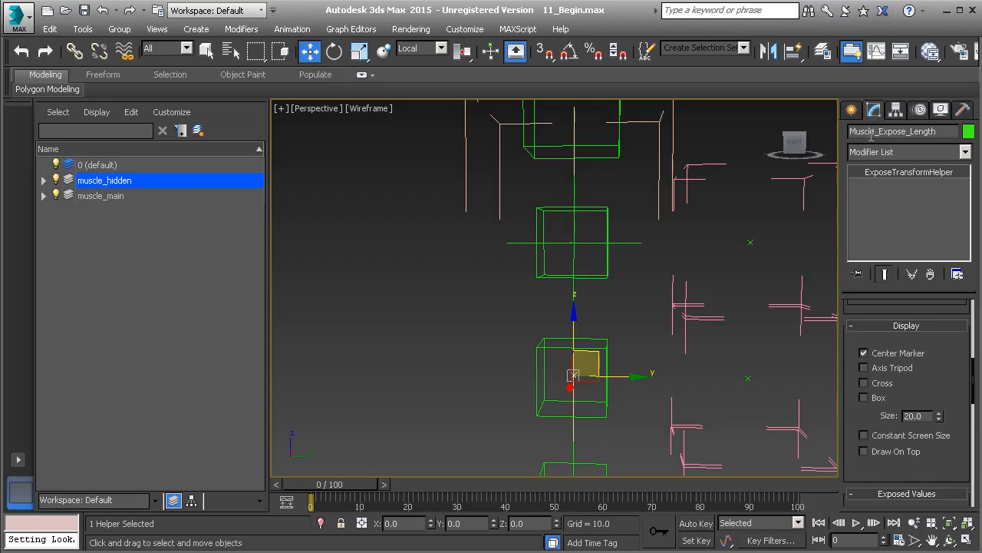
scroll(859, 349, "up", 5)
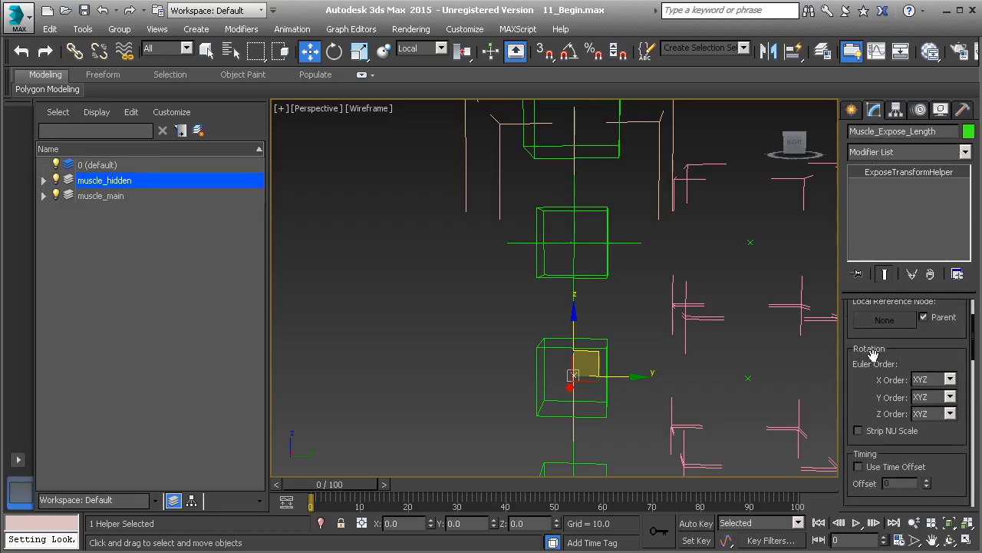
scroll(858, 350, "up", 3)
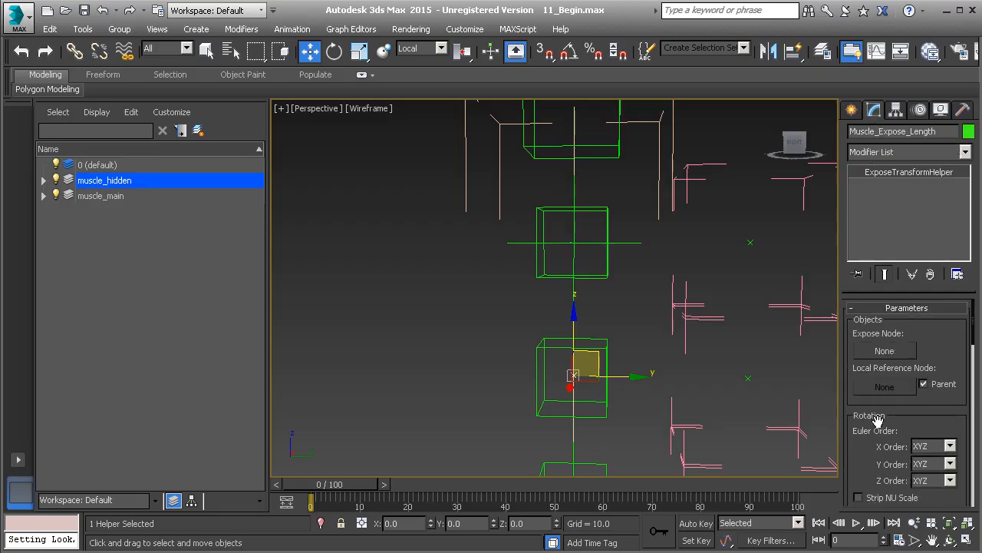
left_click(887, 353)
middle_click_drag(672, 397, 611, 192)
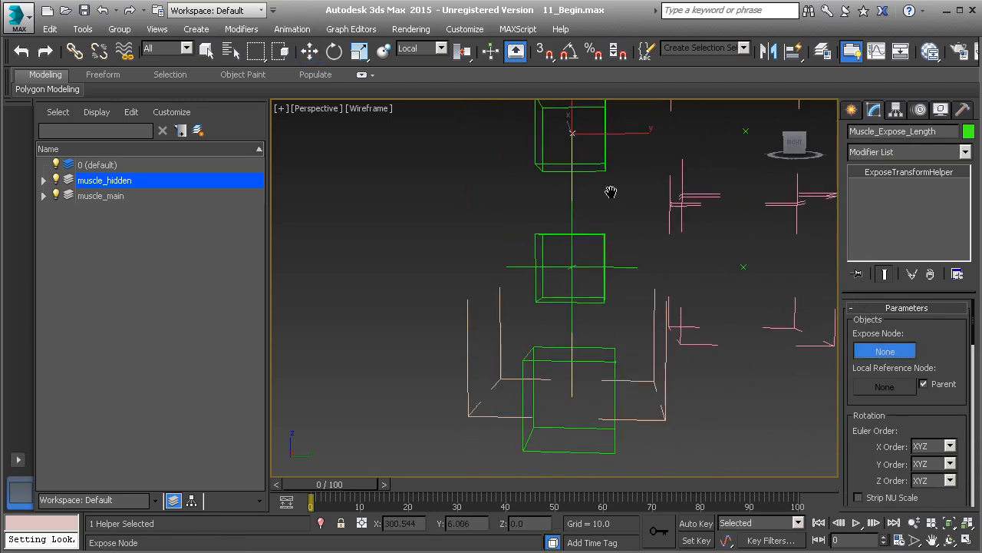
left_click(614, 340)
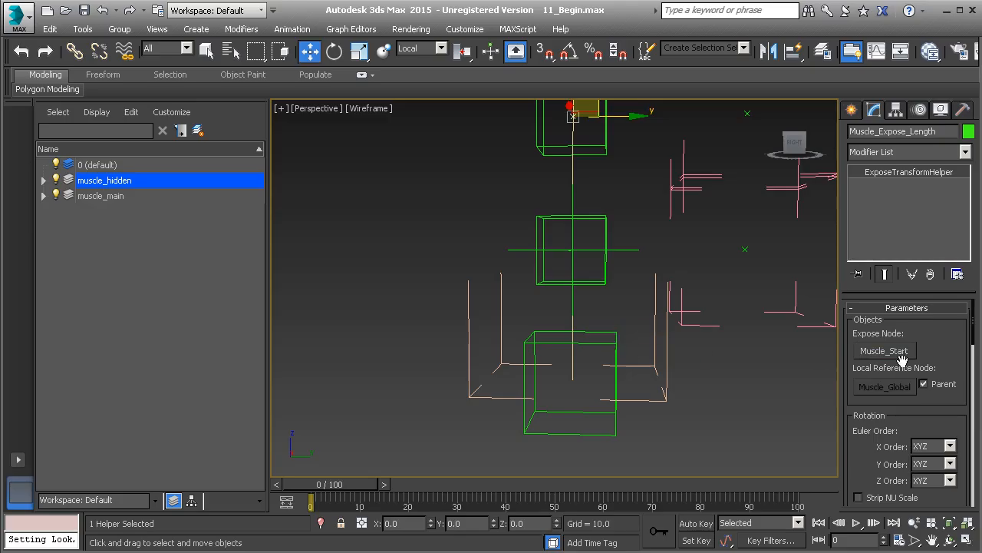
- Disable the Parent option and set the helper's local reference node to Muscle_End, then review the exposed Distance To Reference
left_click(924, 384)
middle_click_drag(633, 190, 656, 453)
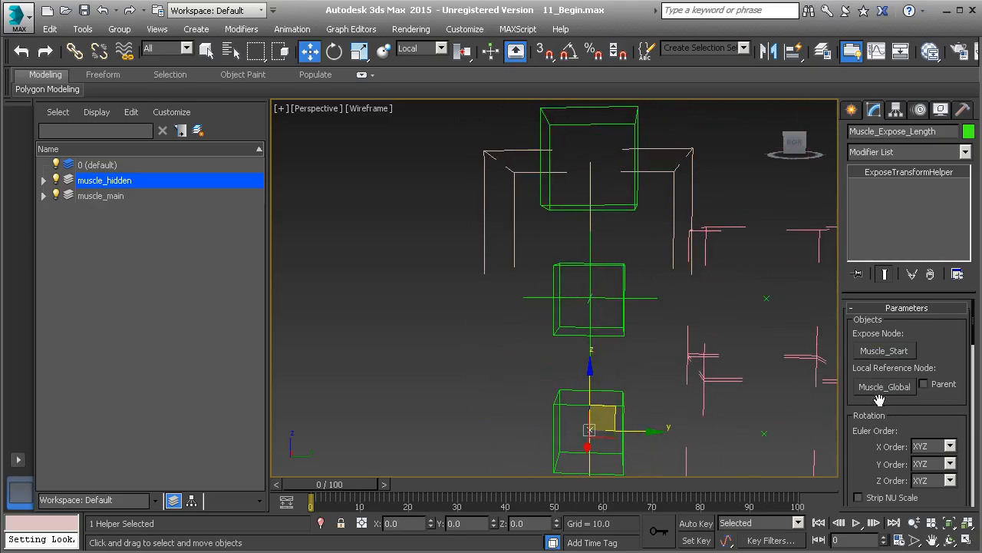
left_click(885, 387)
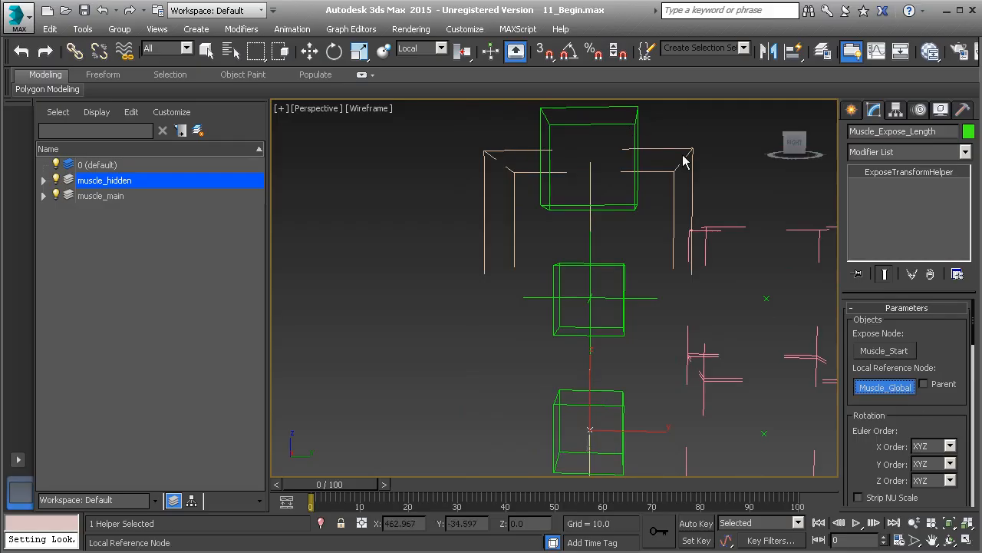
left_click(633, 131)
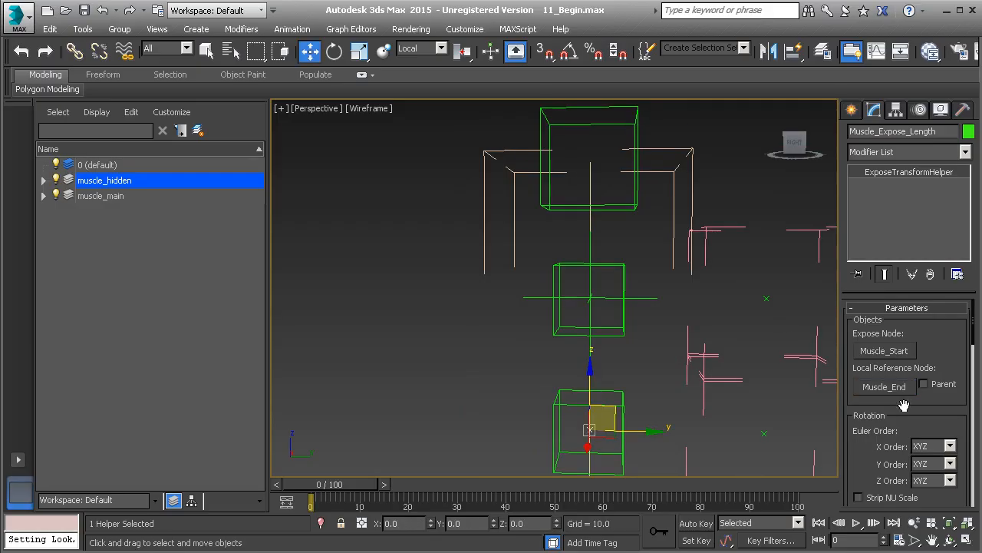
scroll(856, 414, "down", 6)
left_click_drag(851, 408, 854, 213)
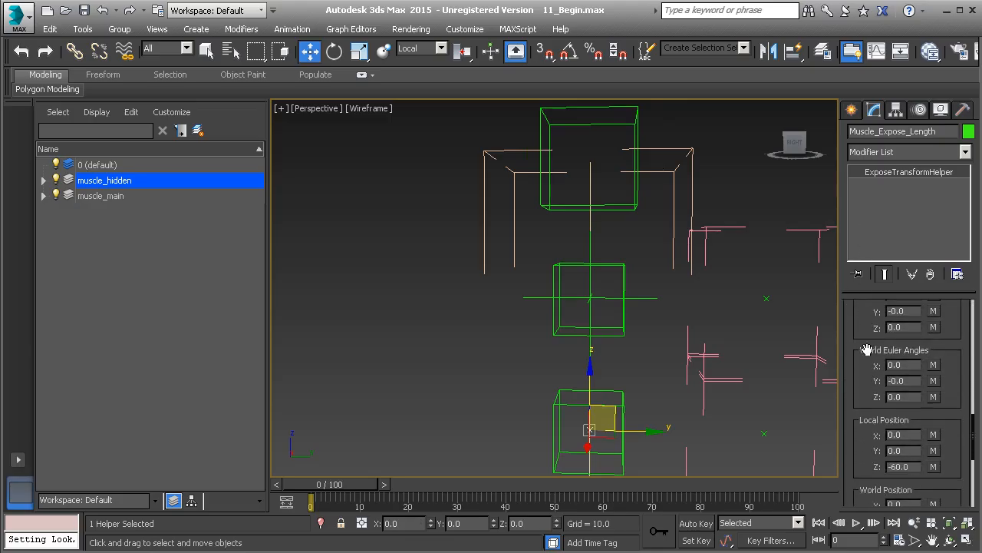
left_click_drag(857, 455, 862, 258)
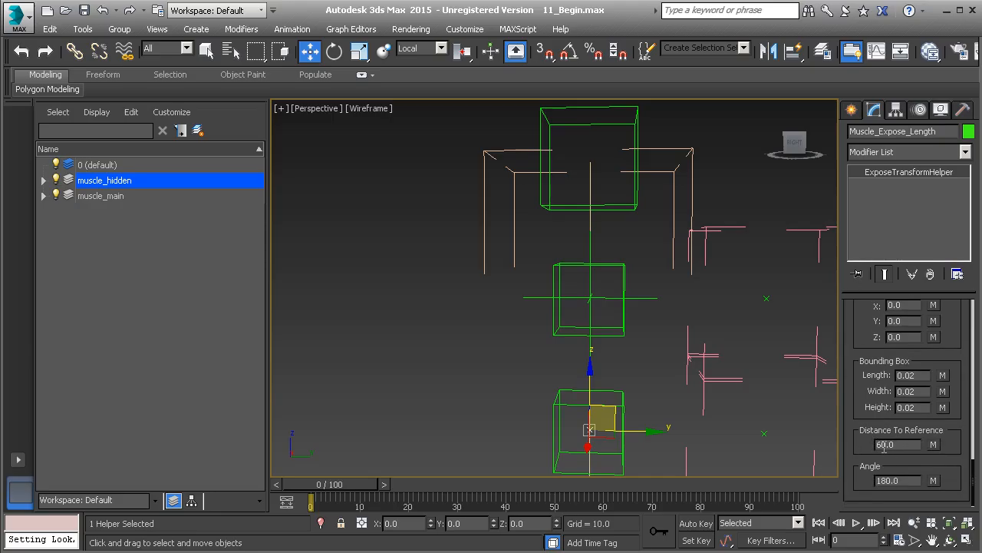
- Assign a ScaleXYZ controller to the scale track of the Muscle_C helper
middle_click_drag(592, 336, 597, 273)
left_click(601, 270)
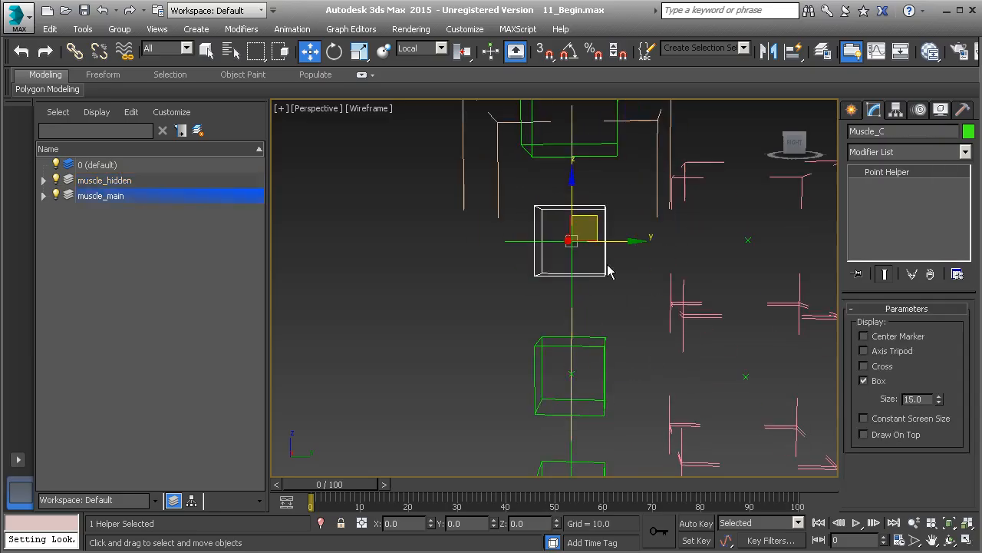
middle_click_drag(603, 358, 602, 290)
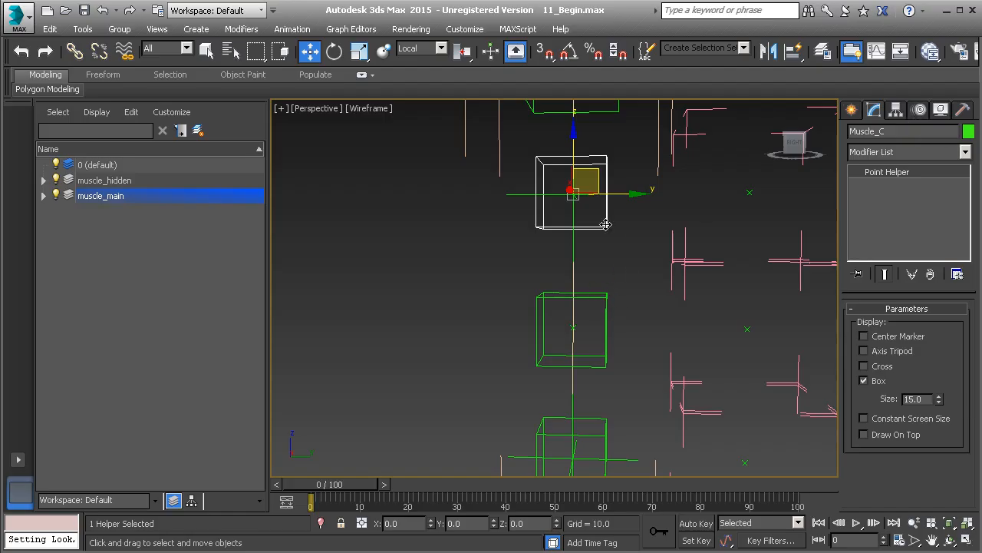
left_click(920, 111)
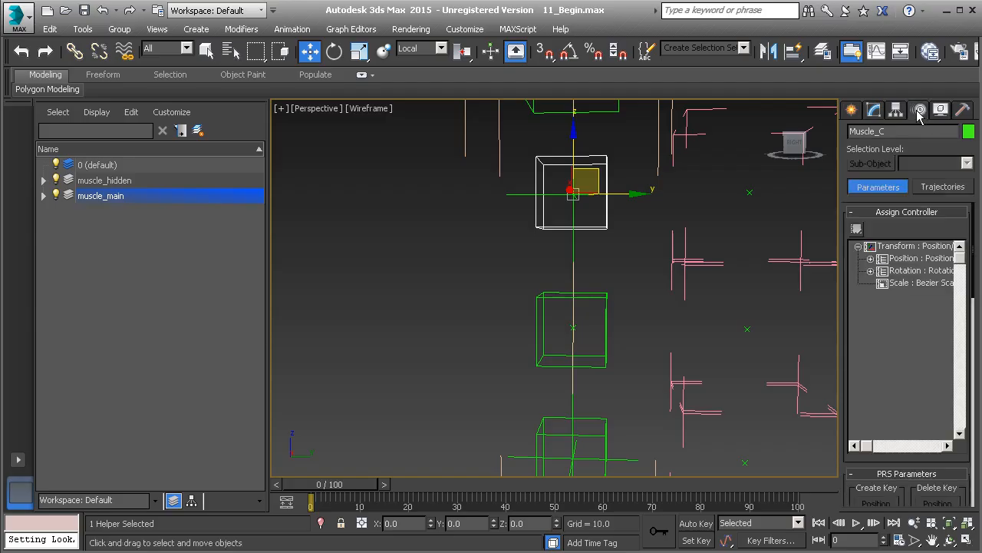
left_click(902, 284)
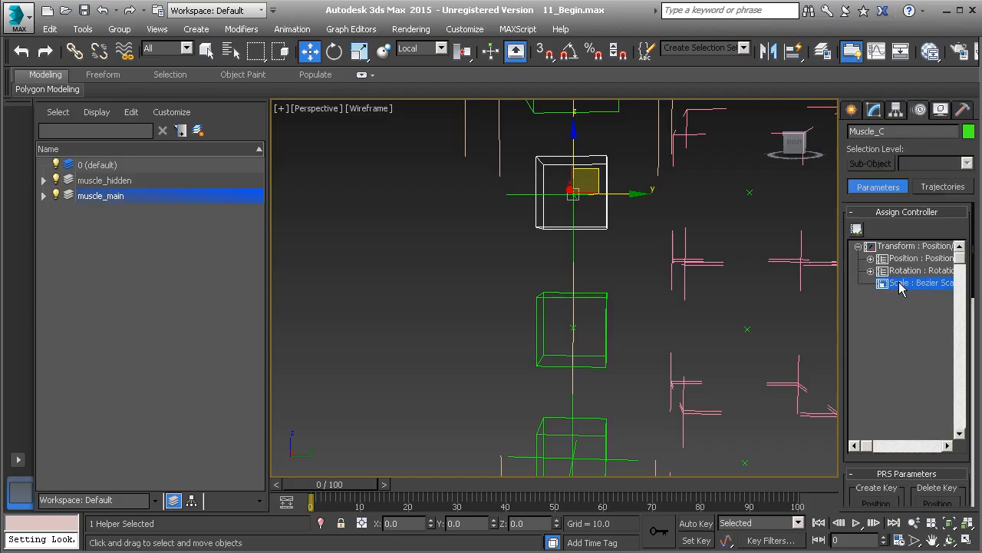
left_click(856, 229)
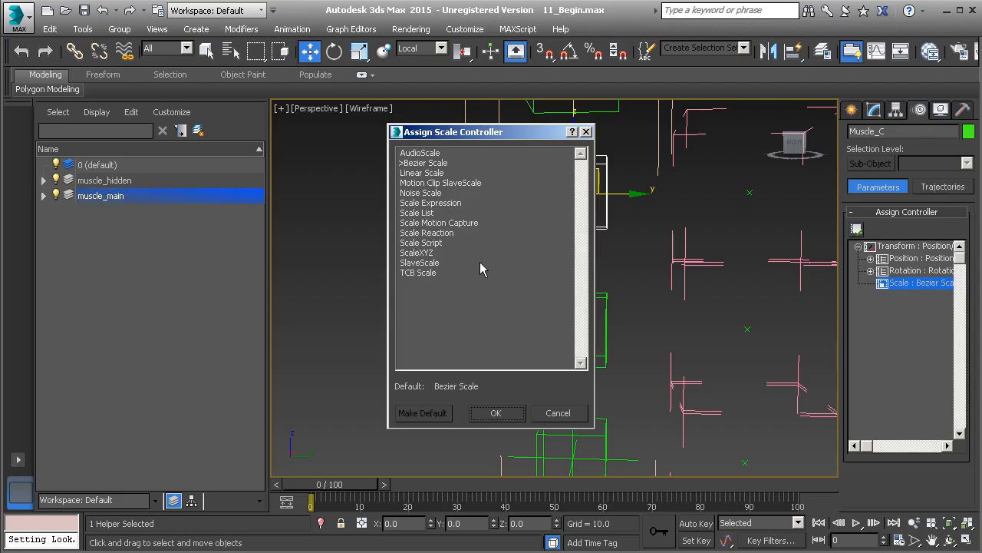
left_click(426, 253)
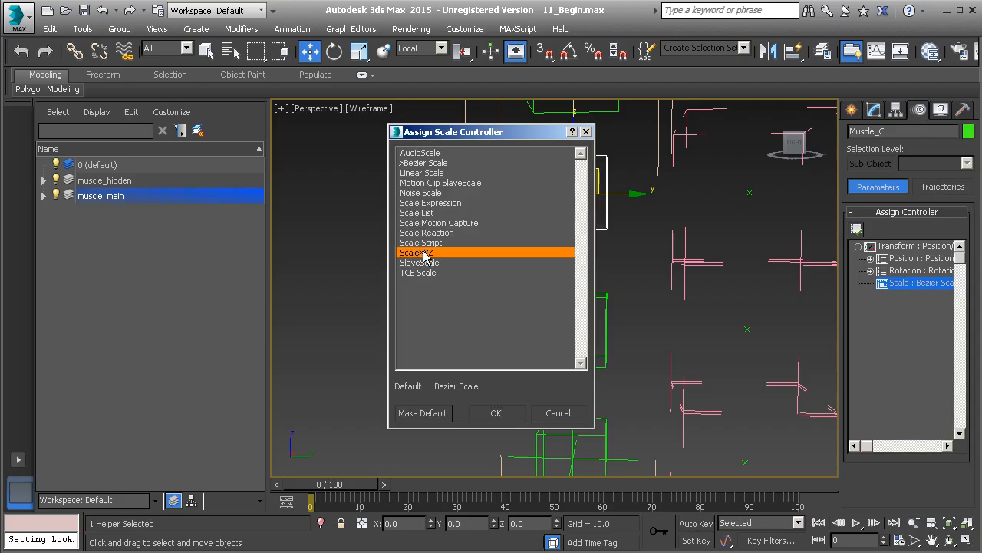
left_click(498, 412)
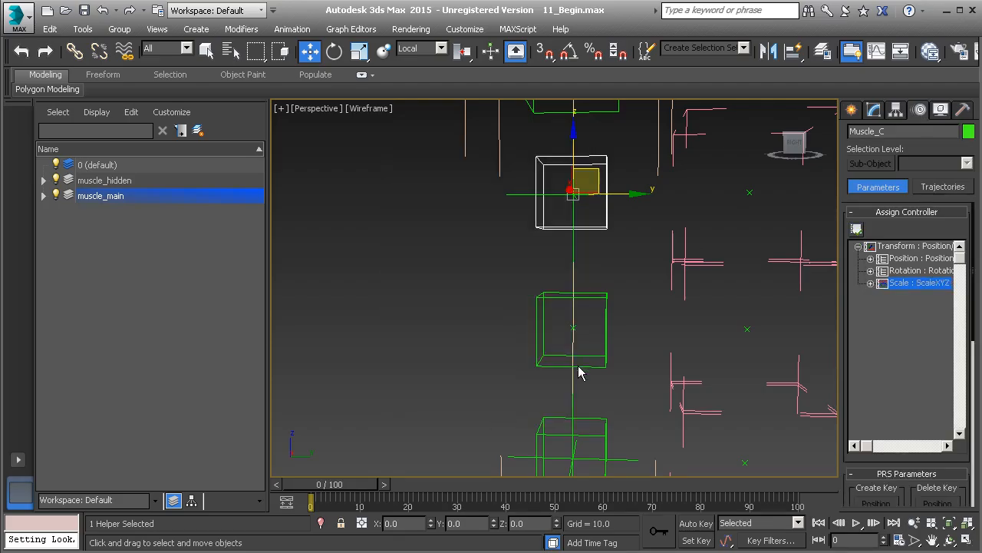
- Select the Muscle_B helper and assign a ScaleXYZ controller to its scale track
middle_click_drag(576, 360, 582, 341)
left_click(605, 286)
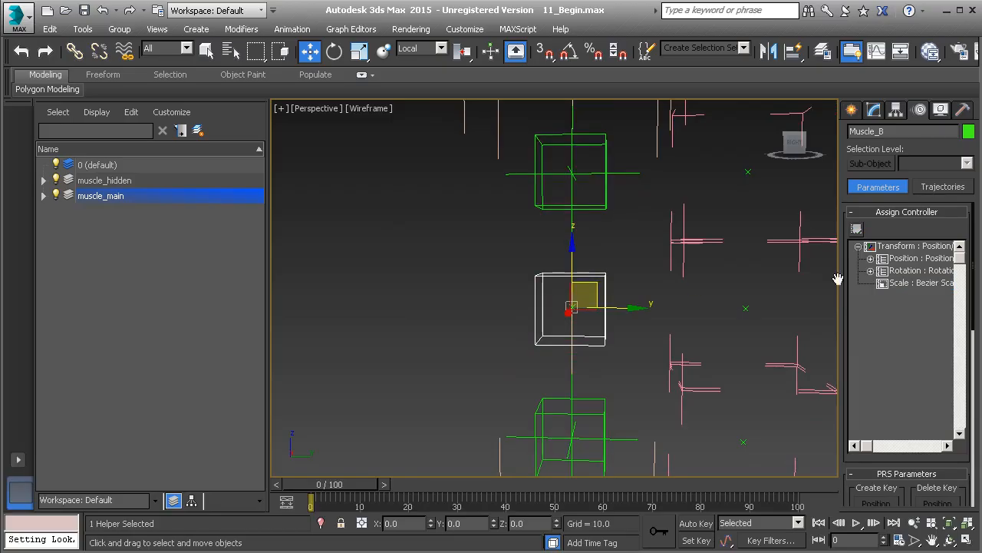
left_click(913, 283)
left_click(856, 229)
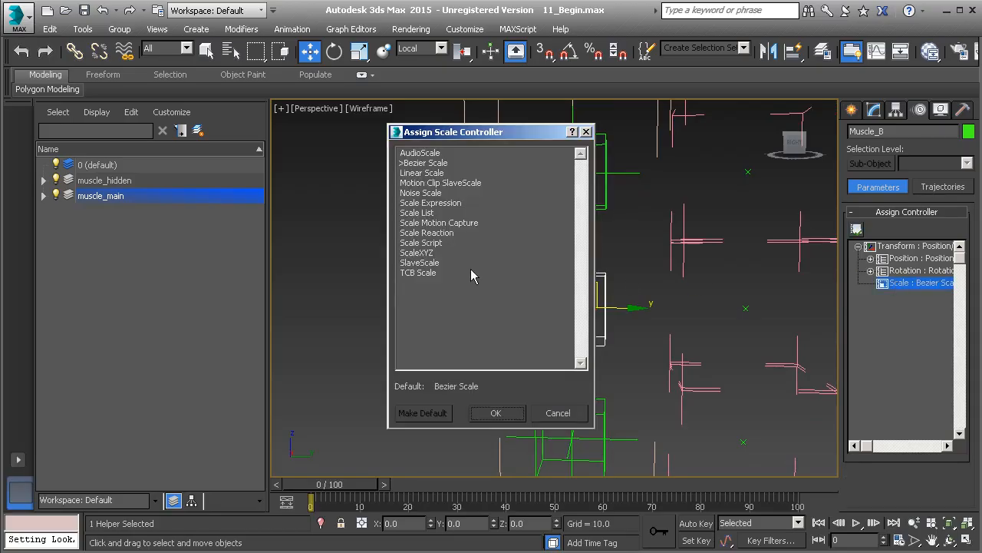
left_click(426, 254)
left_click(503, 413)
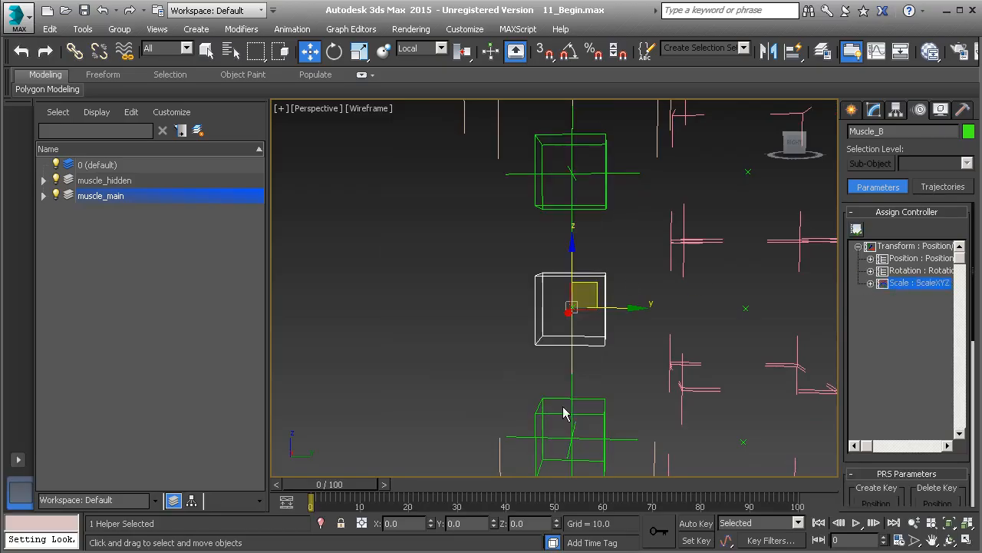
- Assign a ScaleXYZ controller to the scale track of the Muscle_A helper
middle_click_drag(594, 386, 594, 329)
left_click(602, 351)
left_click(912, 283)
left_click(856, 227)
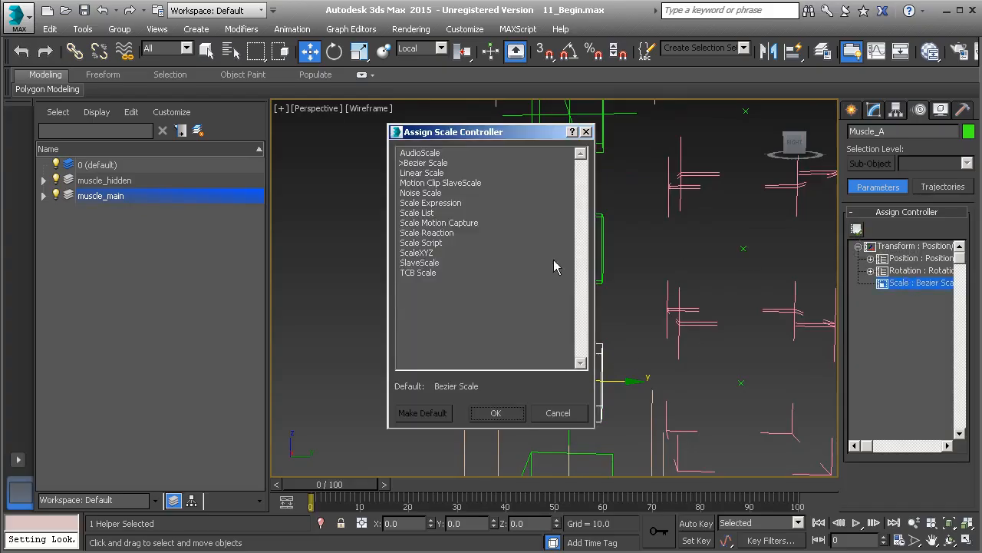
left_click(426, 253)
left_click(498, 413)
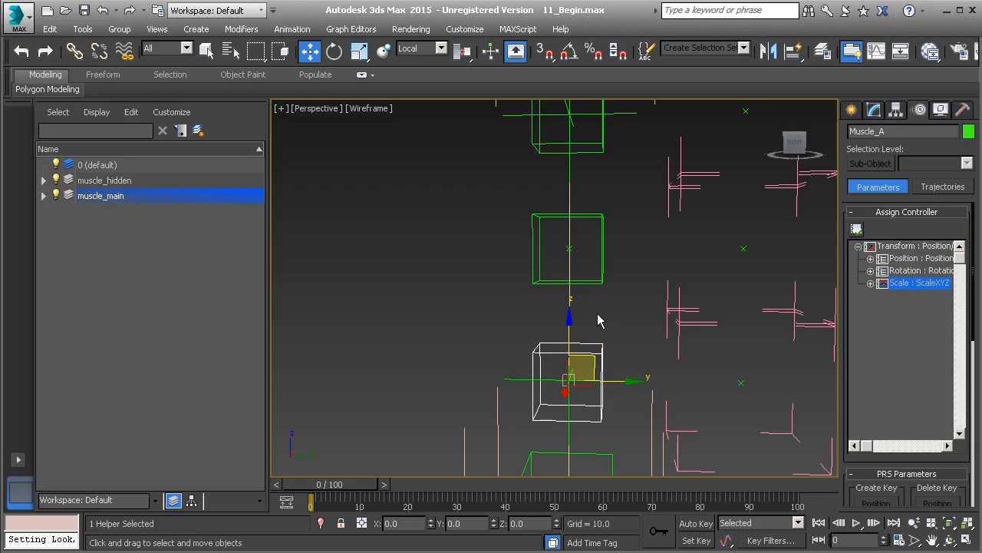
- Select Muscle_B, expand its ScaleXYZ controller and examine the X Scale and Y Scale tracks against the helper's local axes
left_click(604, 255)
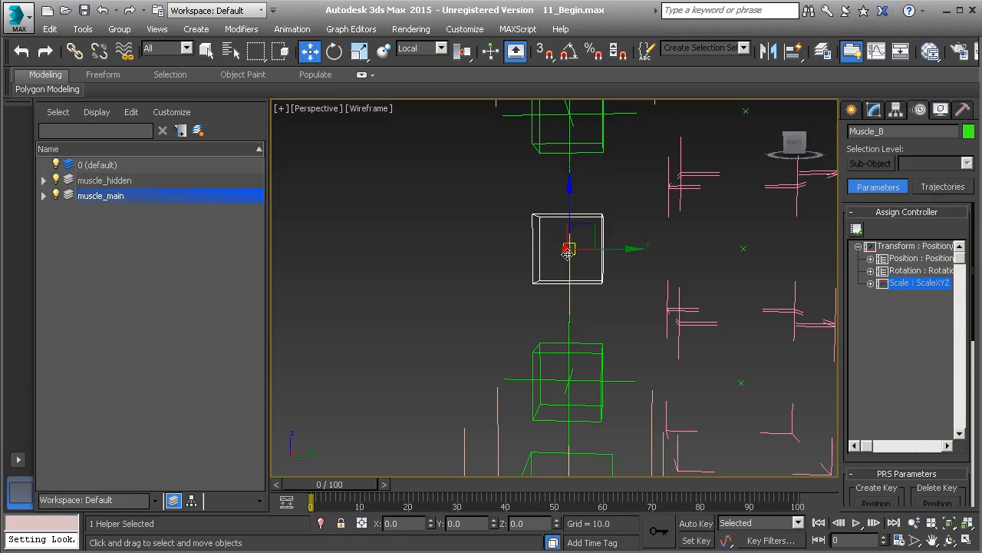
left_click(870, 283)
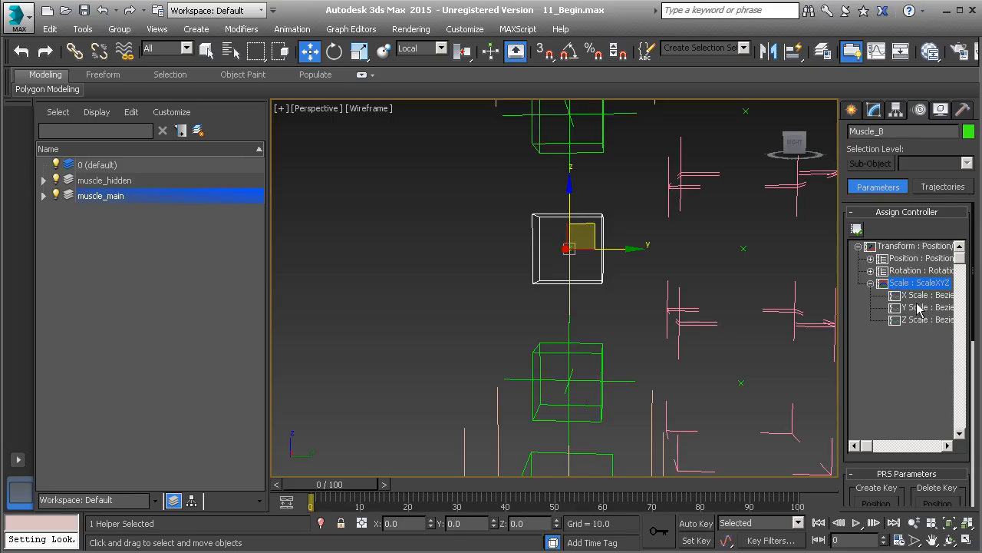
middle_click_drag(604, 247, 607, 274)
middle_click_drag(607, 275, 622, 302, "alt")
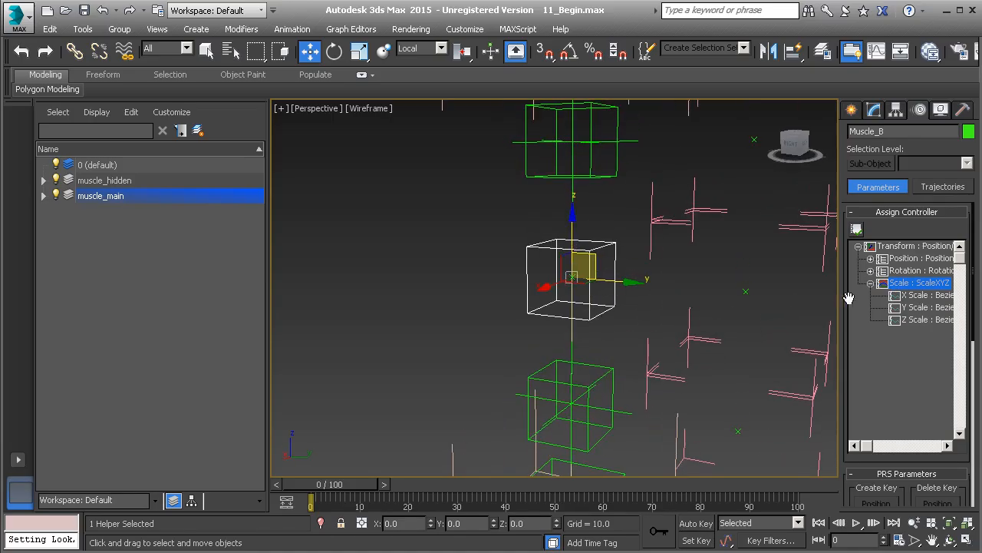
left_click(930, 297)
left_click(913, 309)
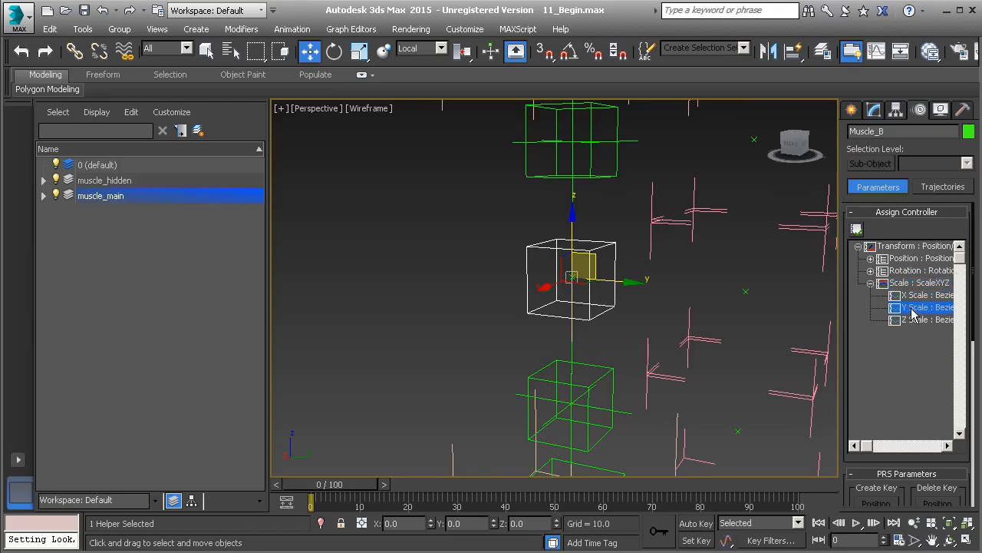
- Try stretching the muscle rig by moving Muscle_End upward, and undo the move
middle_click_drag(577, 217, 620, 228, "alt")
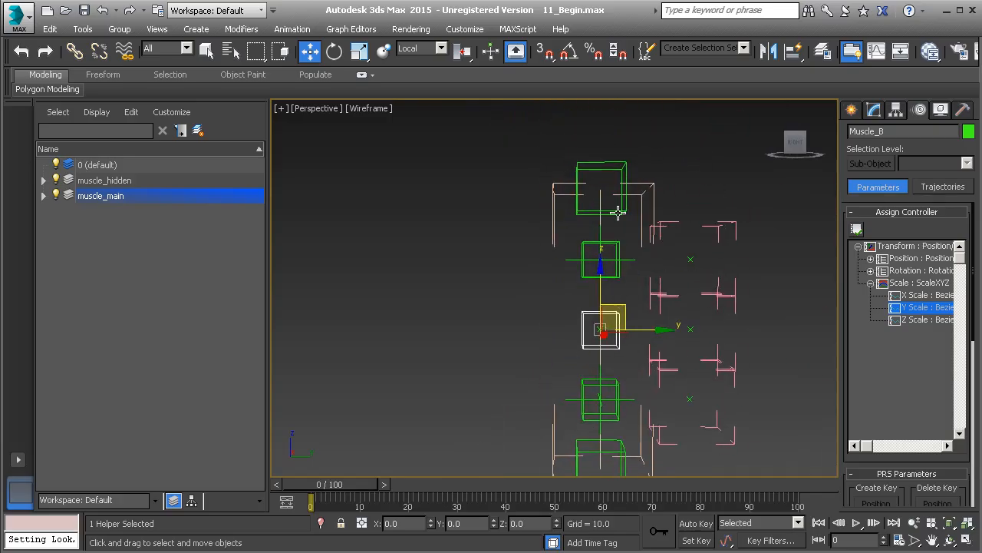
left_click(618, 212)
left_click_drag(619, 185, 615, 94)
key("ctrl+z")
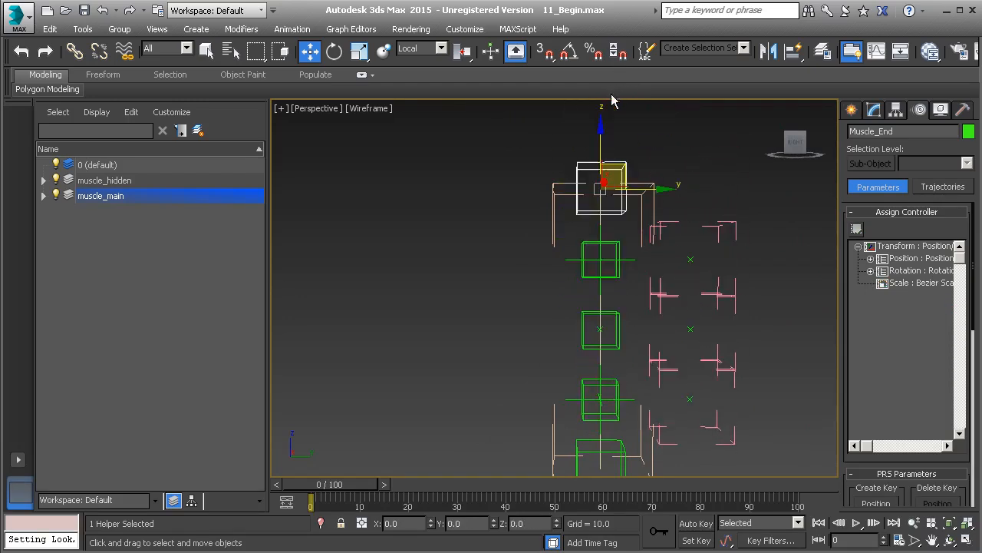
- Reselect Muscle_B and assign a Float Expression controller to its X Scale track
left_click(618, 319)
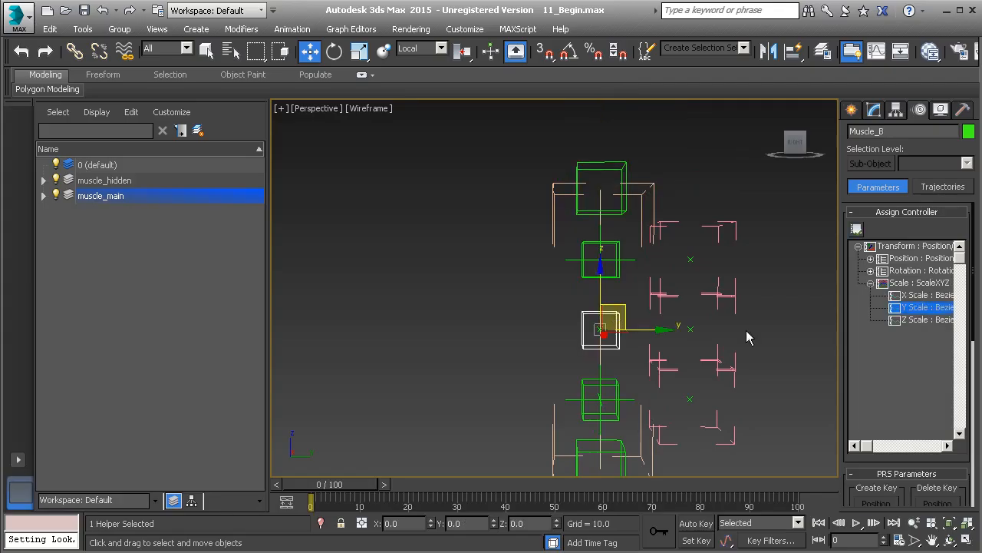
left_click(919, 295)
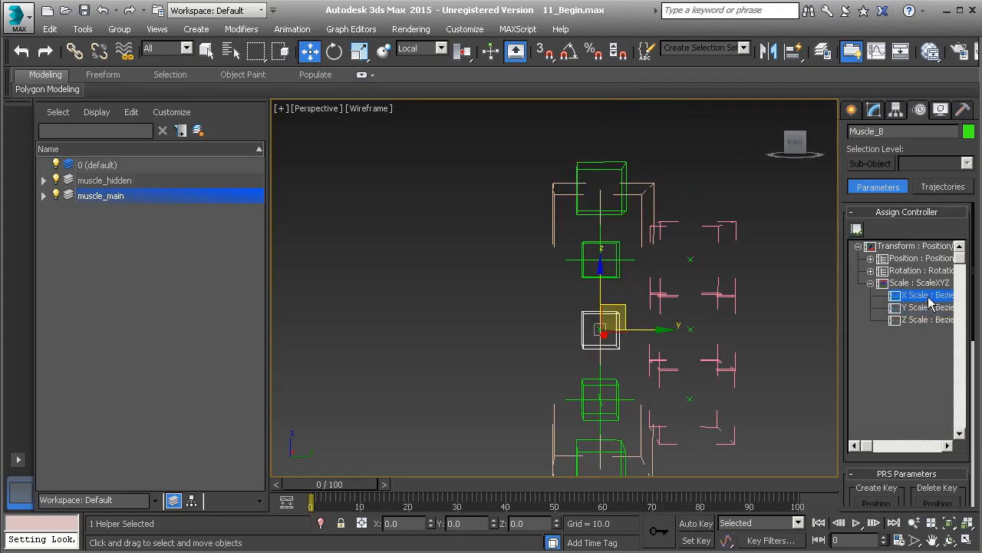
left_click(918, 309)
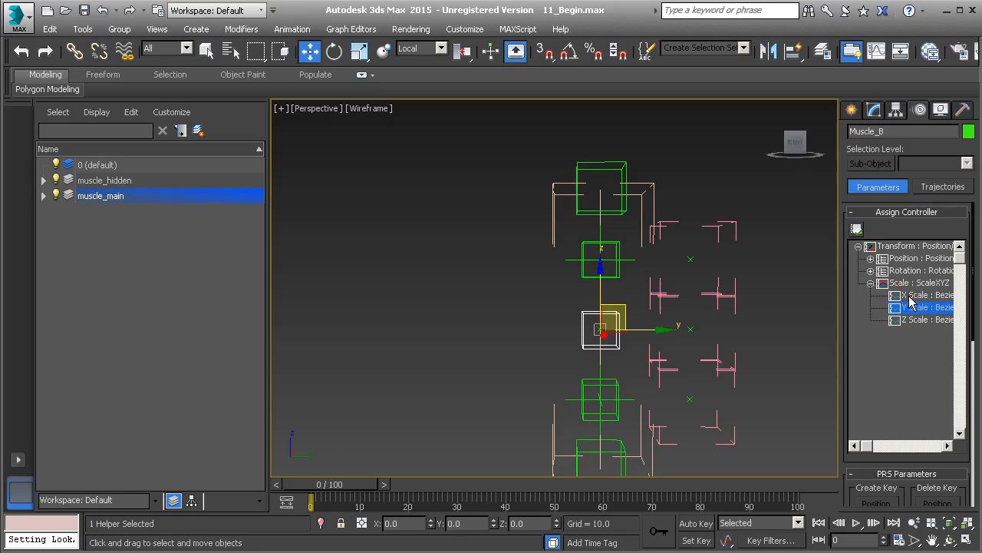
left_click(910, 296)
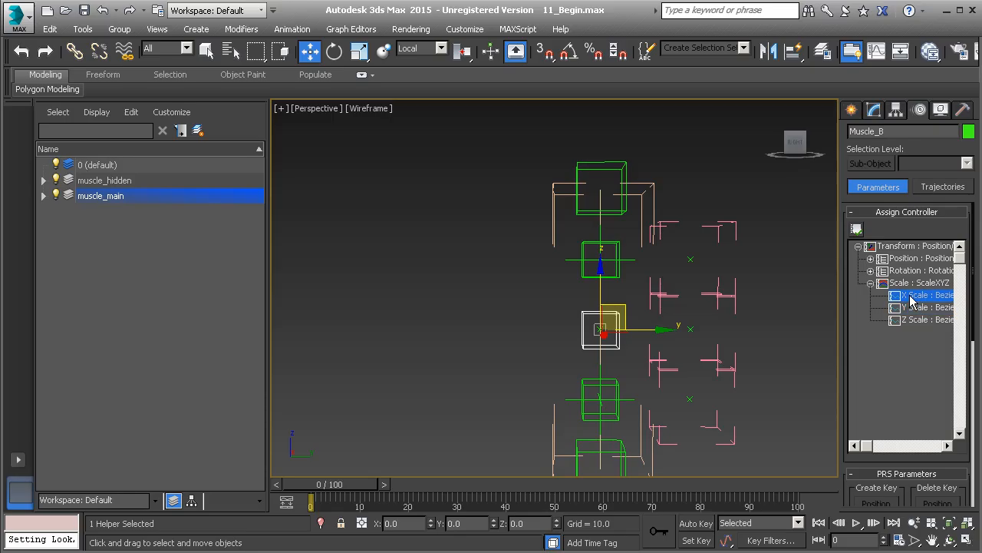
left_click(912, 309)
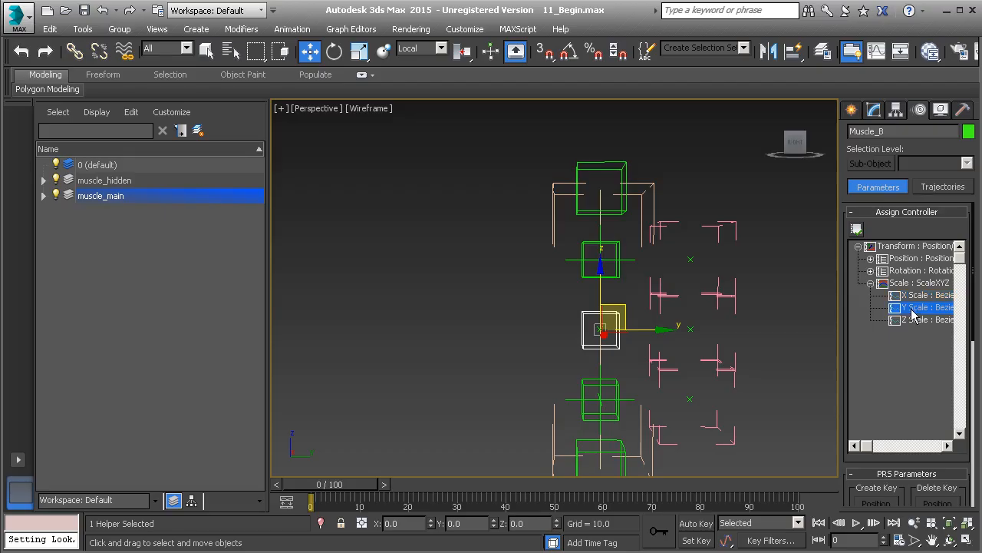
left_click(917, 296)
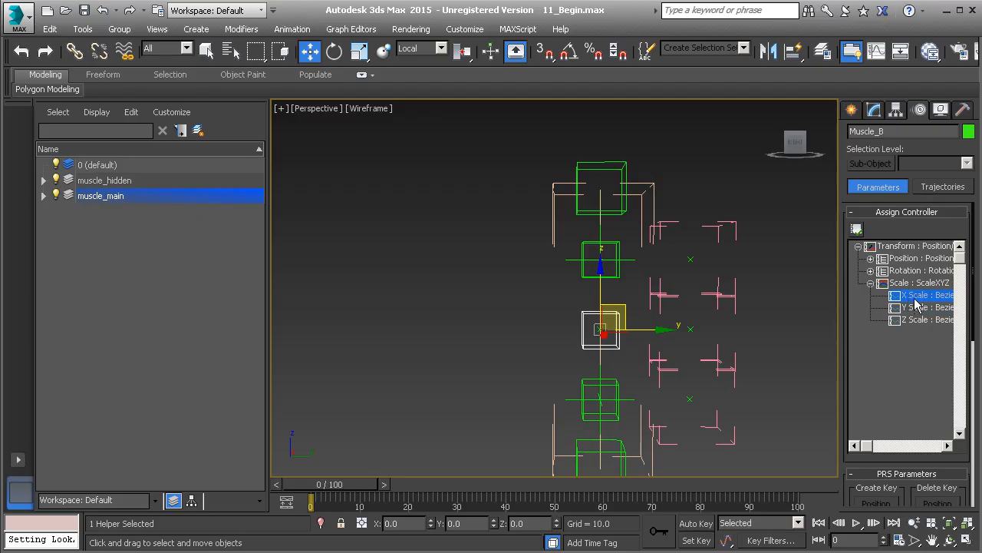
left_click(856, 228)
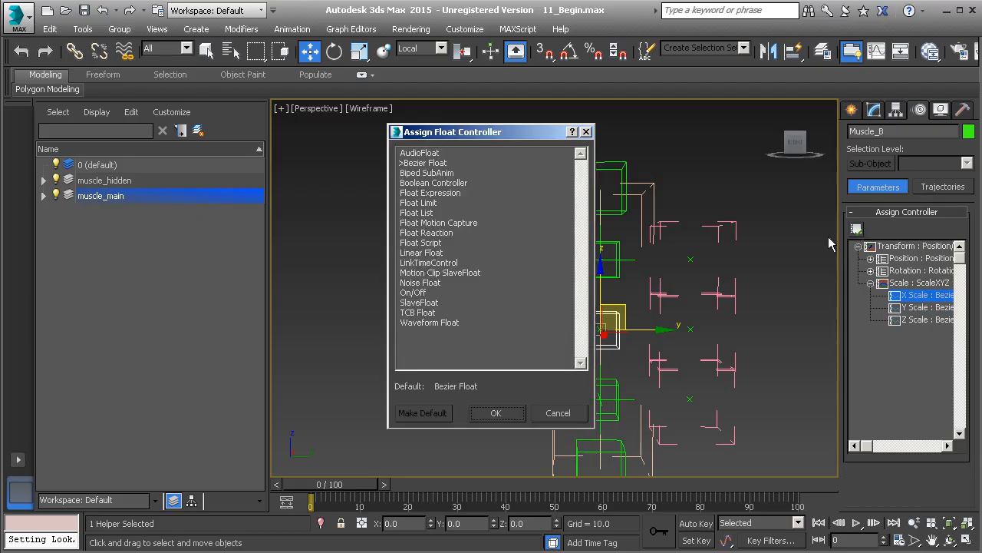
left_click(442, 193)
left_click(495, 414)
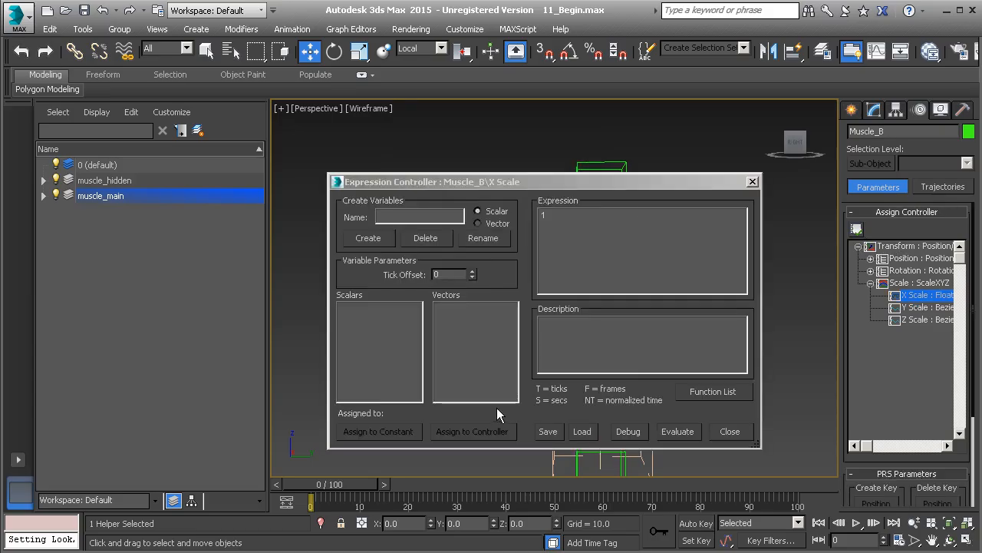
- Create a scalar variable named b_factor in the expression controller for Muscle_B's X Scale
left_click_drag(588, 186, 471, 154)
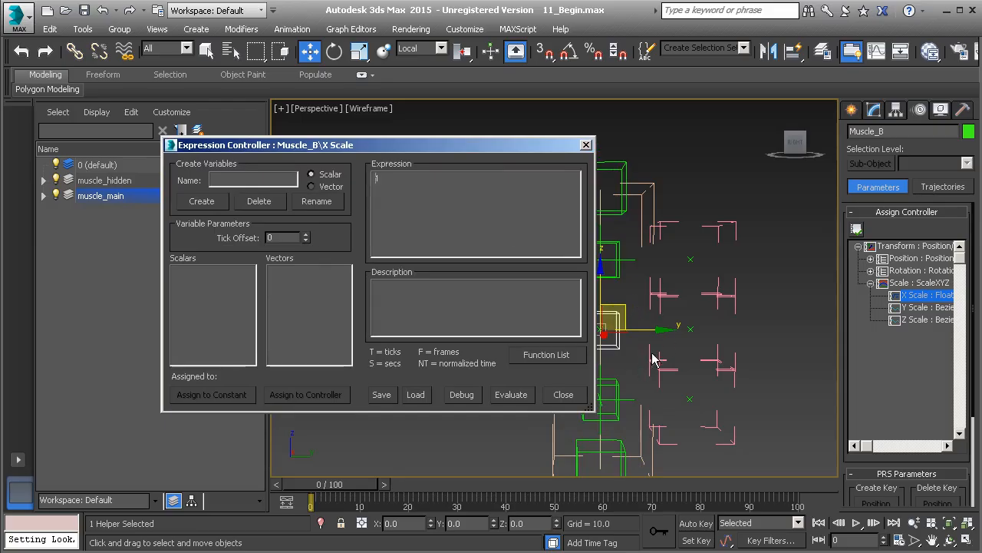
middle_click_drag(641, 323, 689, 315)
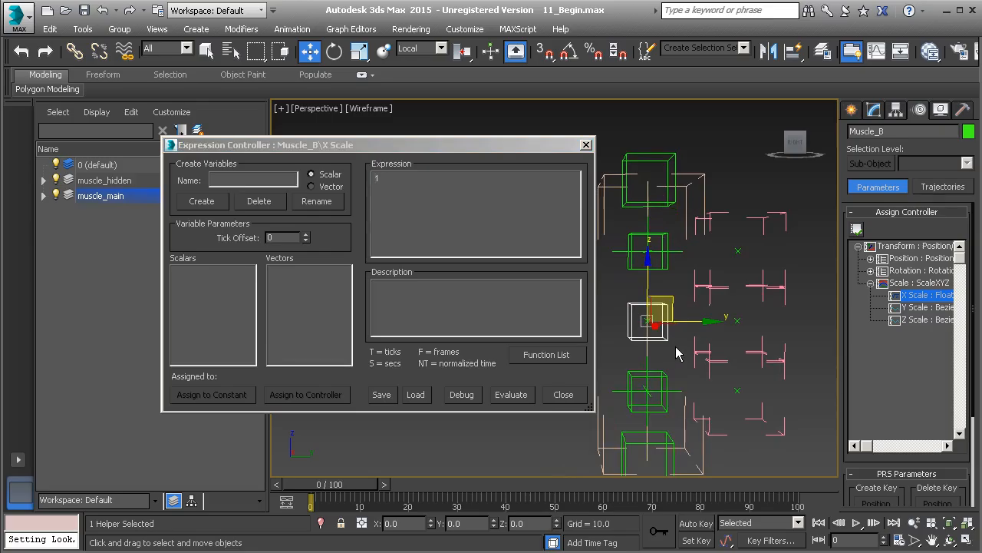
left_click_drag(396, 151, 452, 147)
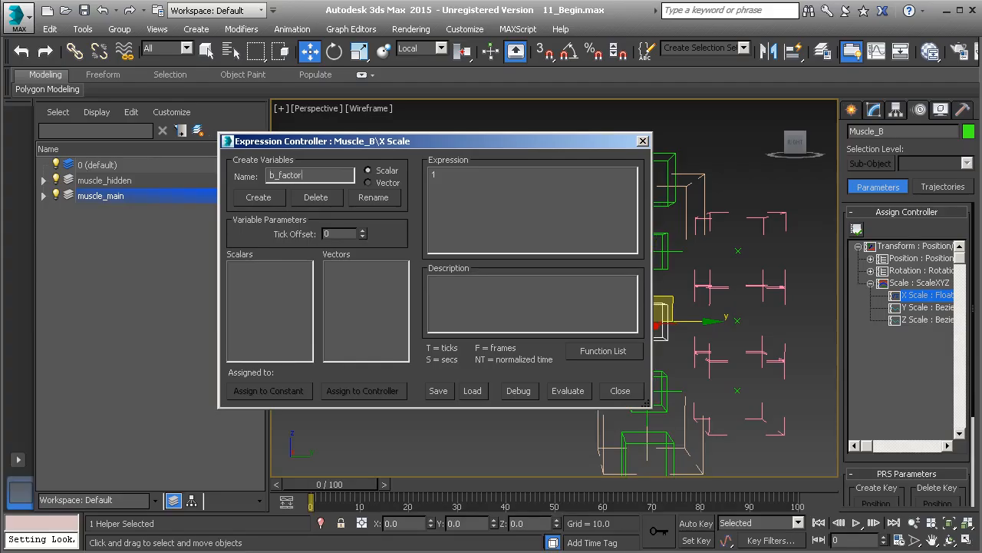
left_click(264, 198)
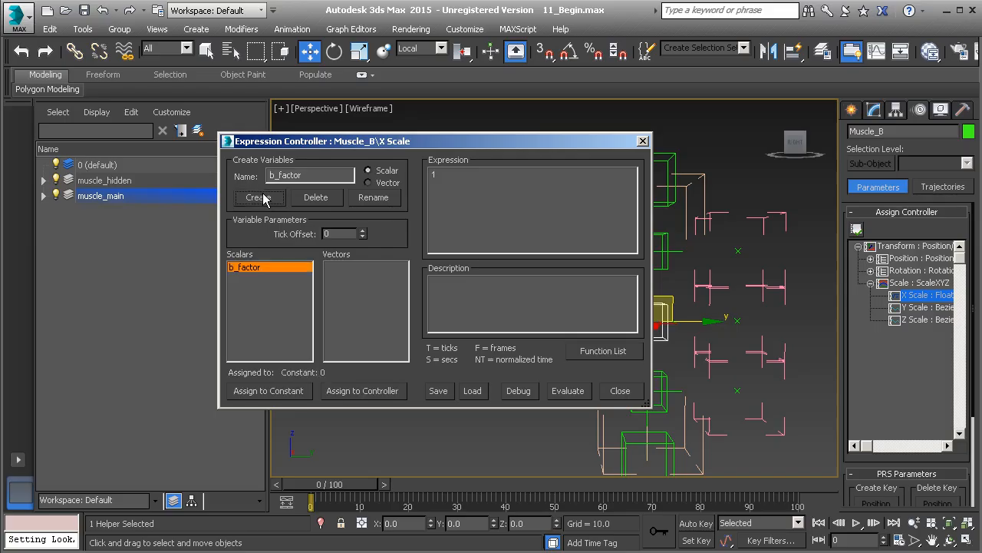
- Add two scalar variables named global and len to the X Scale expression
double_click(307, 175)
type("global")
left_click(262, 198)
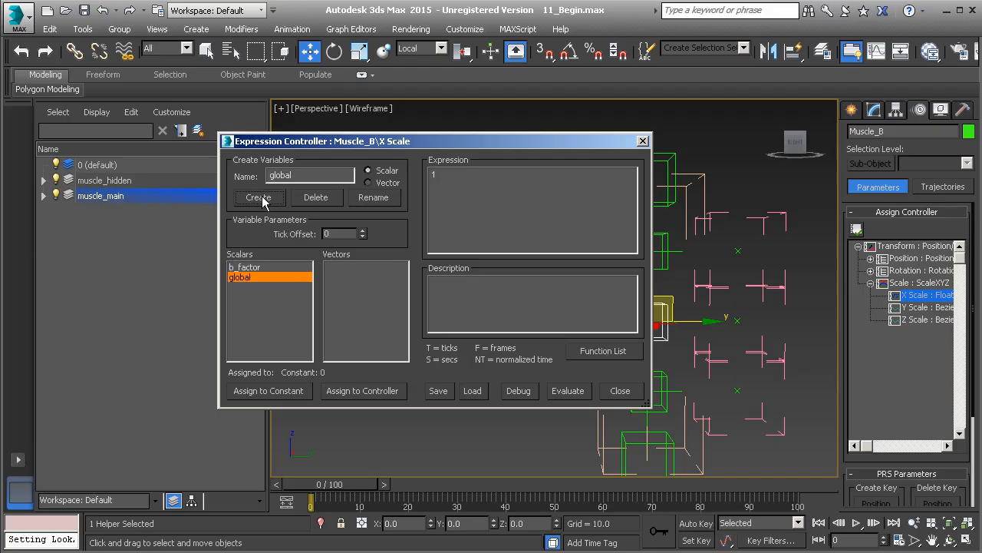
double_click(301, 177)
type("len")
left_click(258, 197)
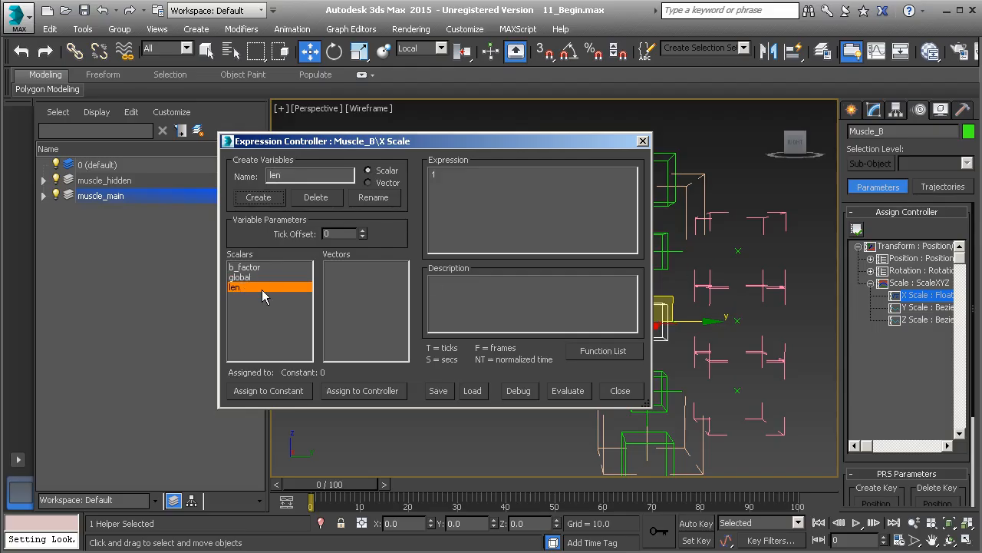
- Start assigning the len variable to a controller and expand the object tracks of Muscle_Expose_Length under Muscle_Global
left_click(361, 391)
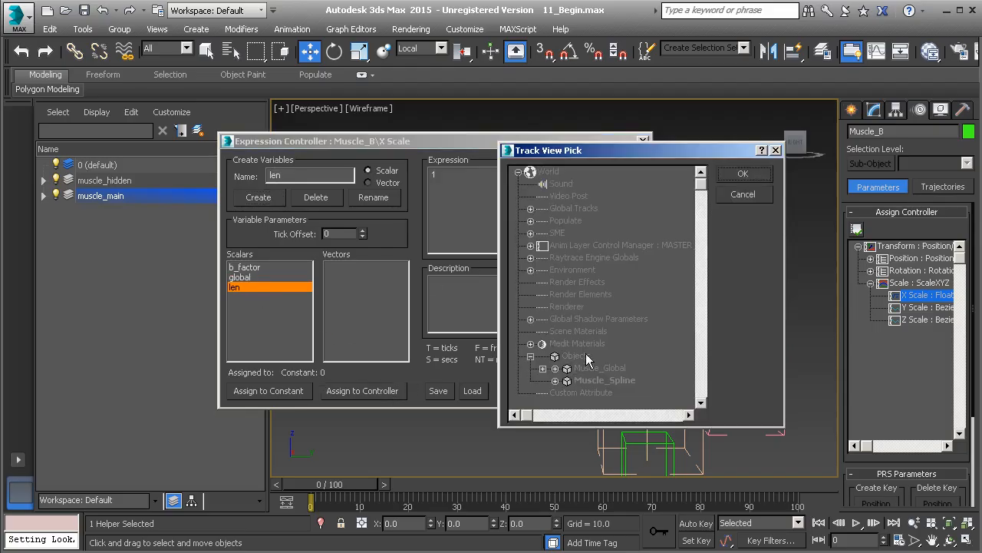
scroll(588, 355, "down", 3)
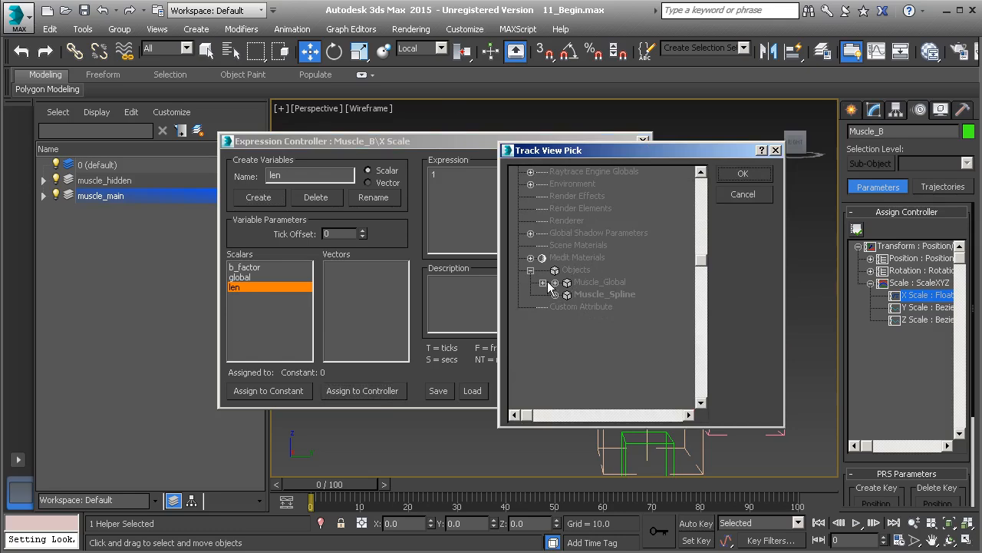
left_click(543, 282)
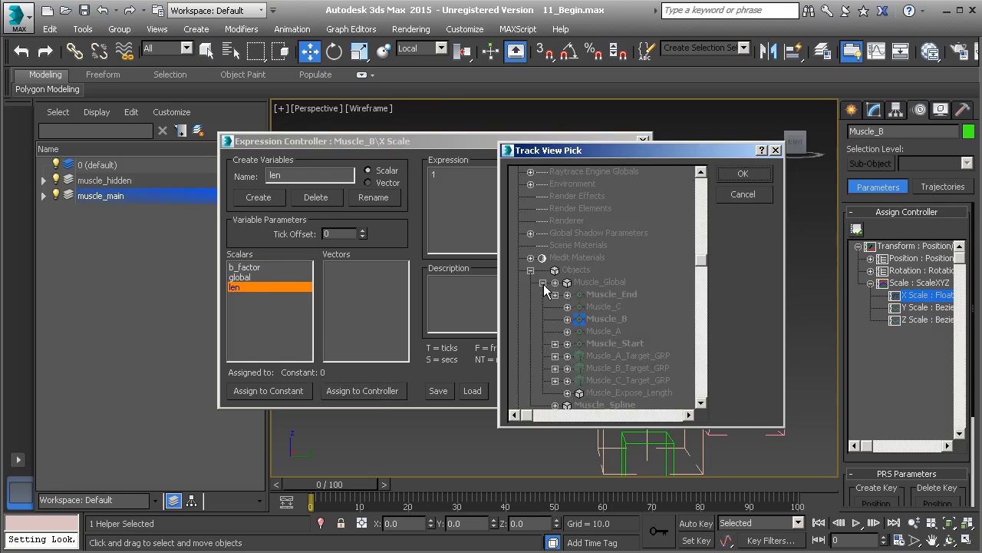
scroll(626, 333, "down", 1)
scroll(611, 301, "down", 1)
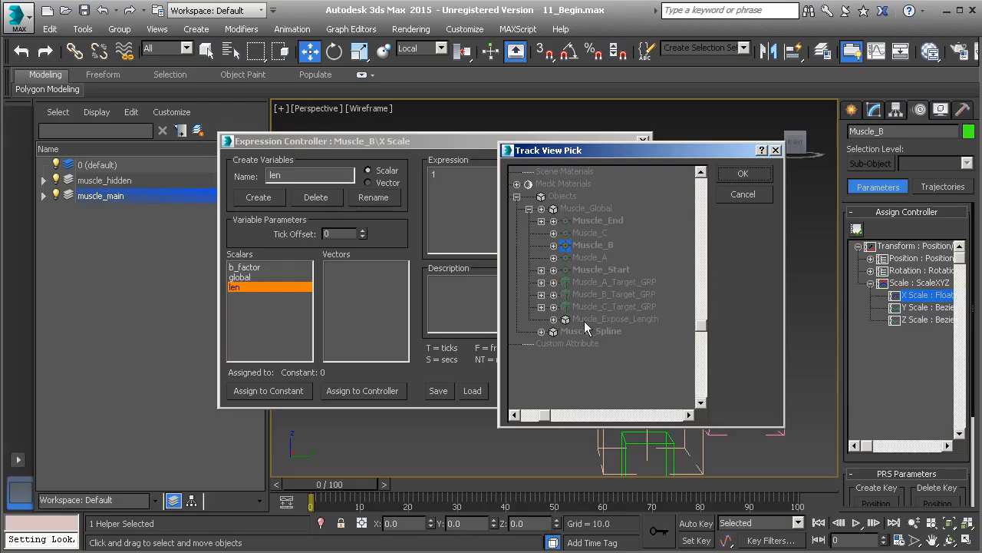
left_click(553, 319)
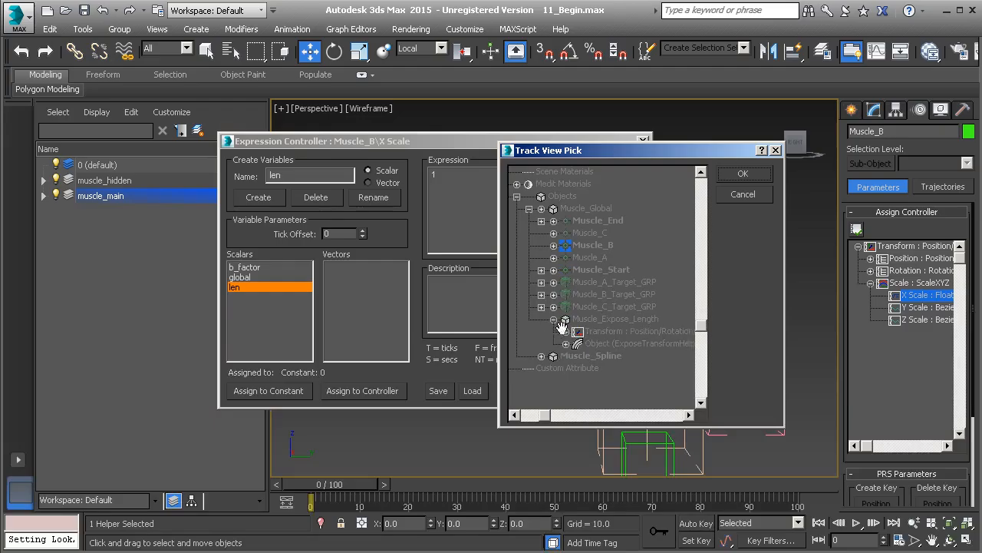
scroll(565, 332, "down", 1)
left_click(551, 307)
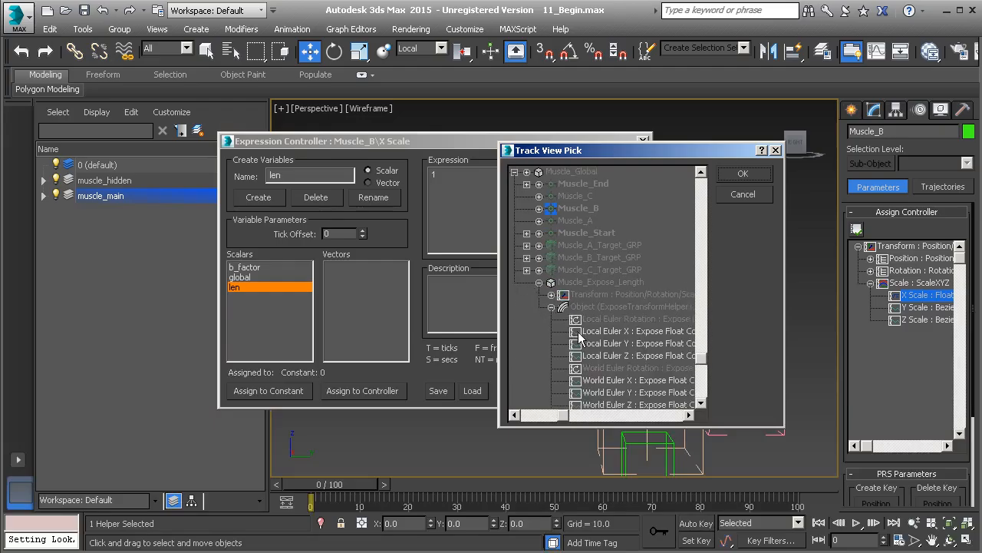
- Assign the len variable to the Distance track of Muscle_Expose_Length
scroll(574, 330, "down", 1)
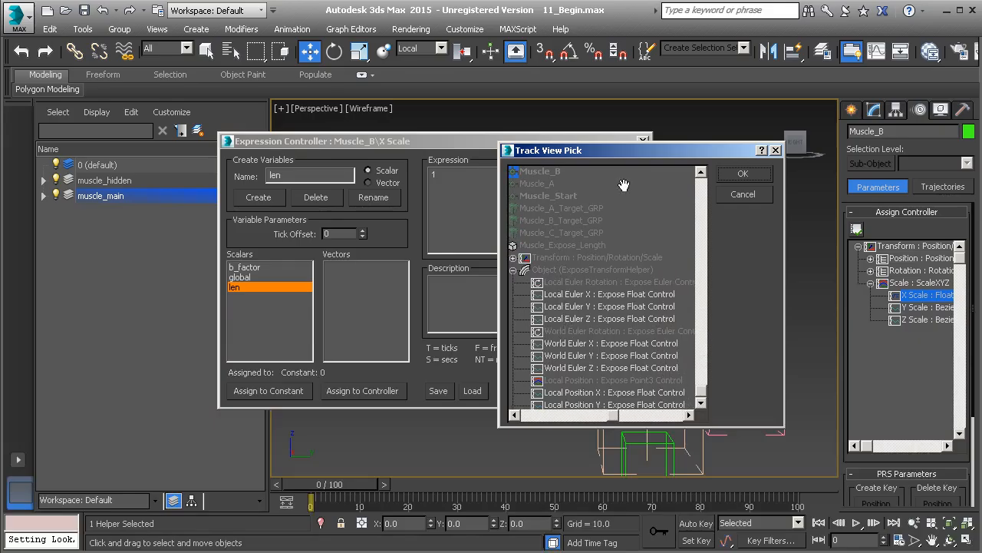
left_click_drag(782, 426, 798, 470)
scroll(634, 307, "down", 6)
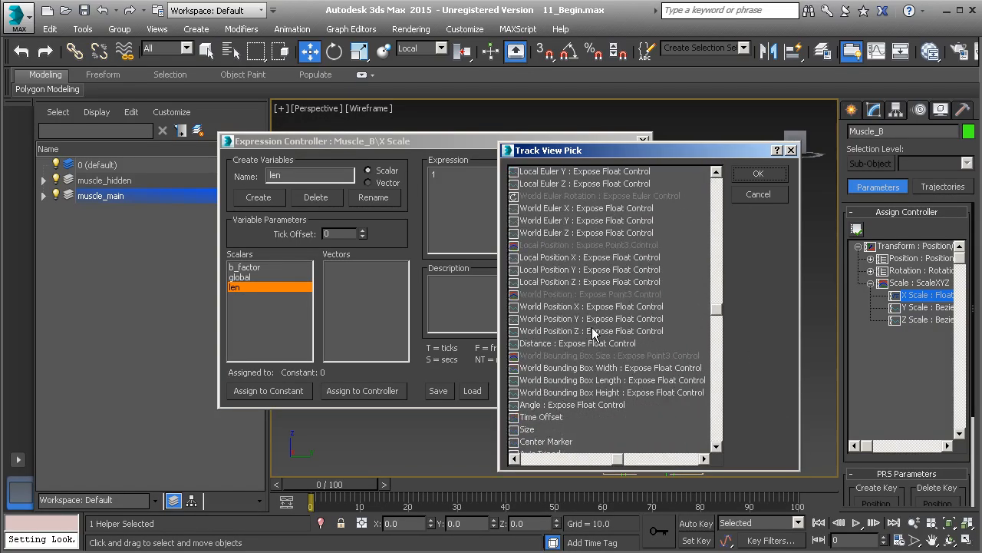
scroll(610, 323, "up", 2)
scroll(613, 374, "up", 3)
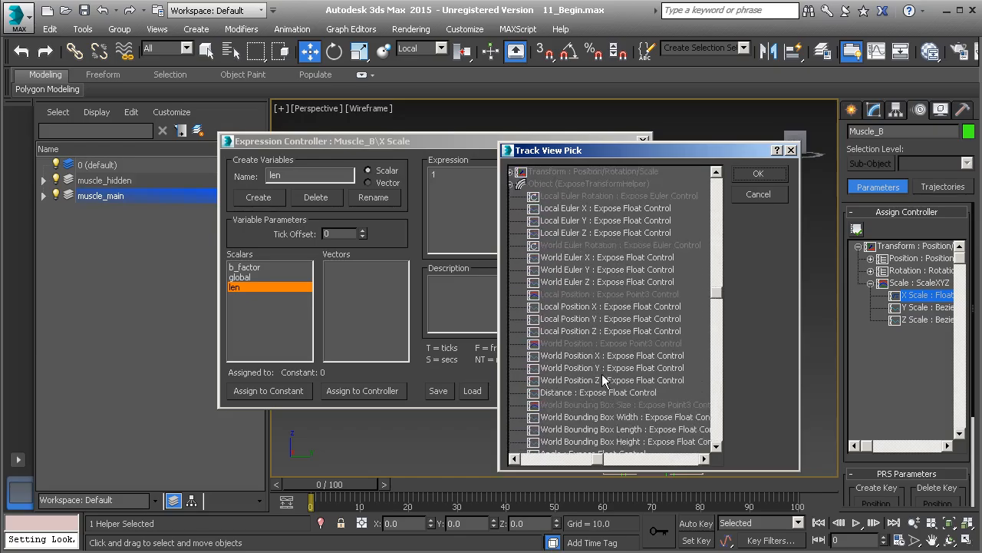
scroll(599, 338, "down", 1)
left_click(590, 331)
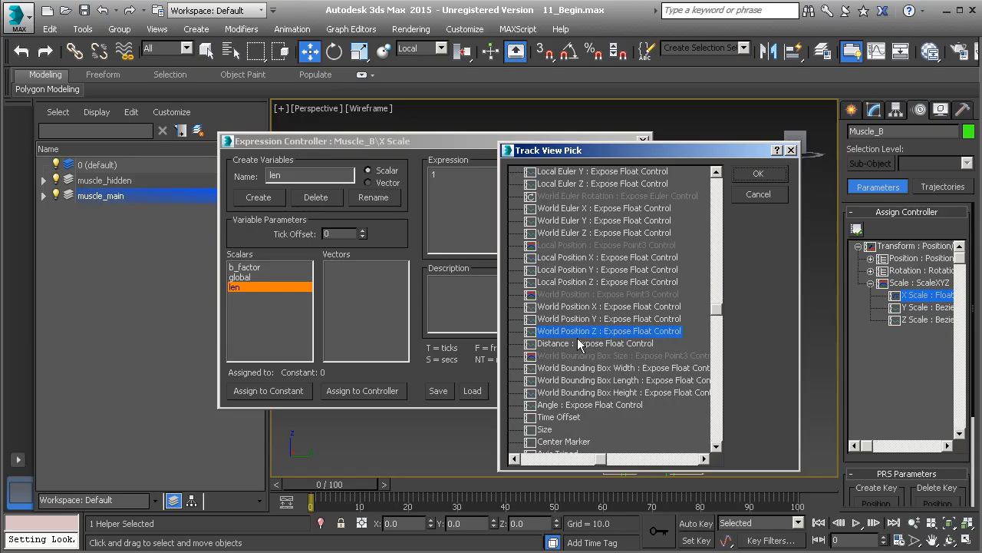
left_click(554, 346)
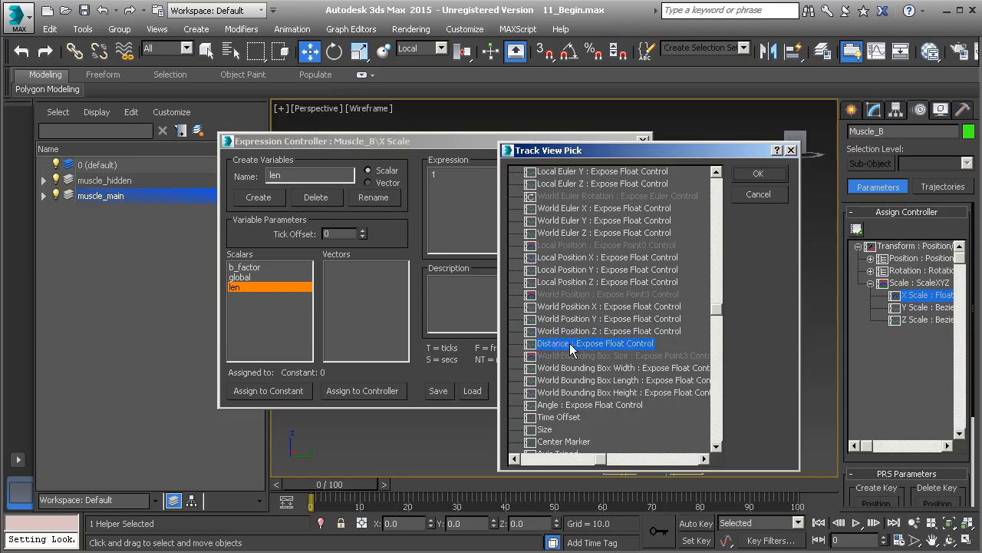
left_click(757, 174)
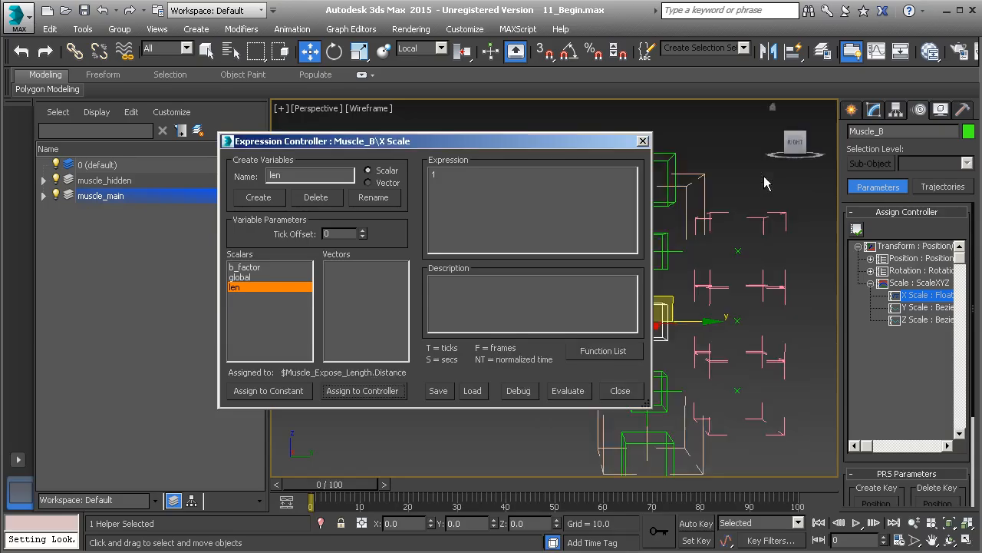
left_click(240, 277)
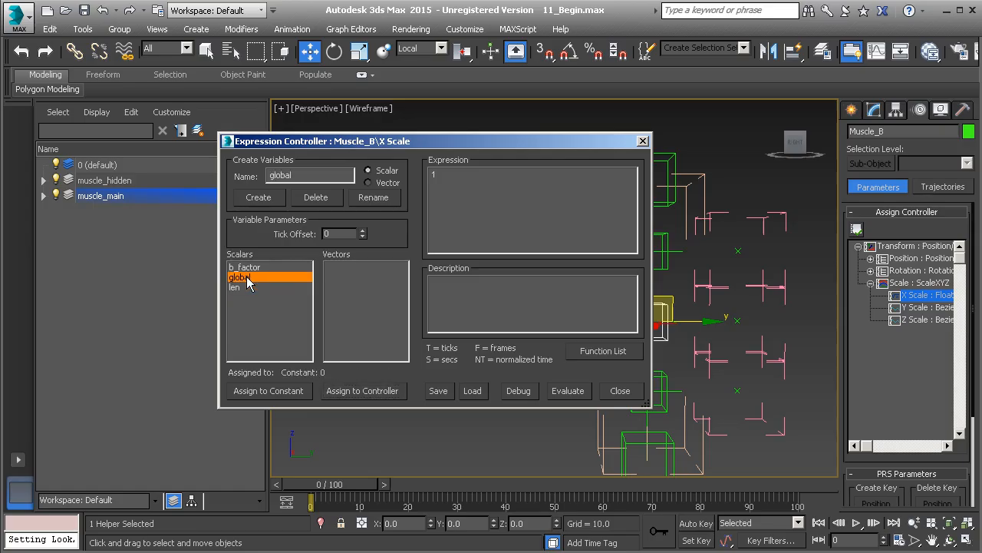
left_click(364, 392)
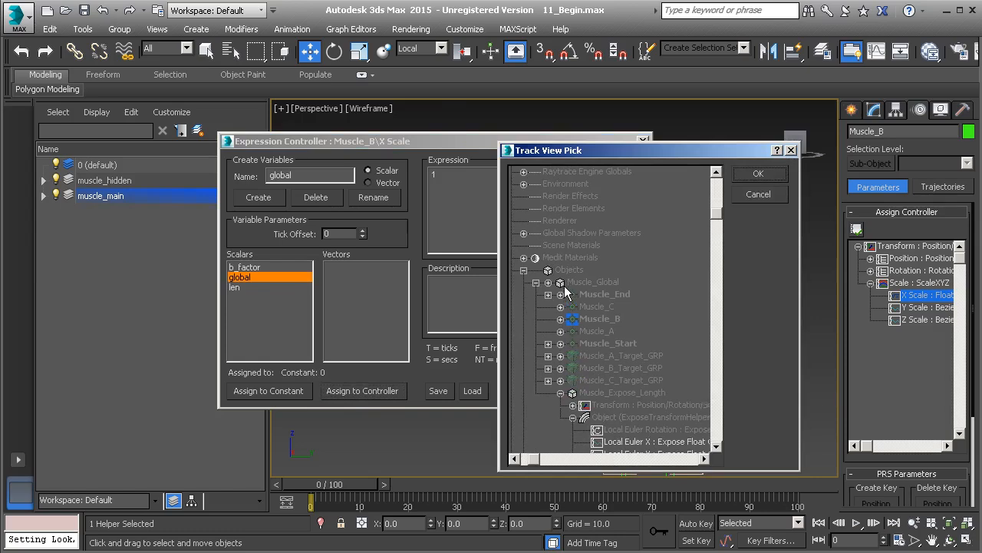
left_click(548, 270)
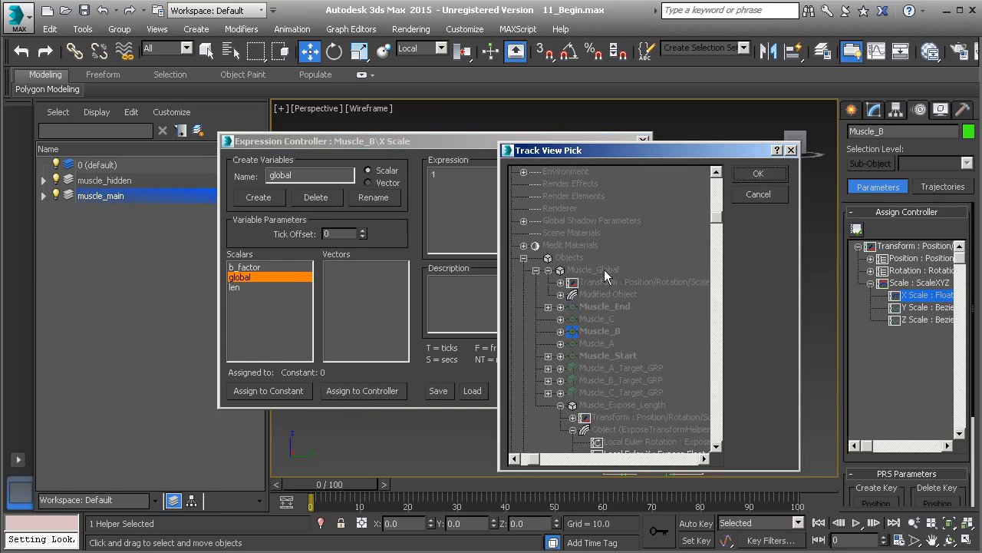
left_click(560, 281)
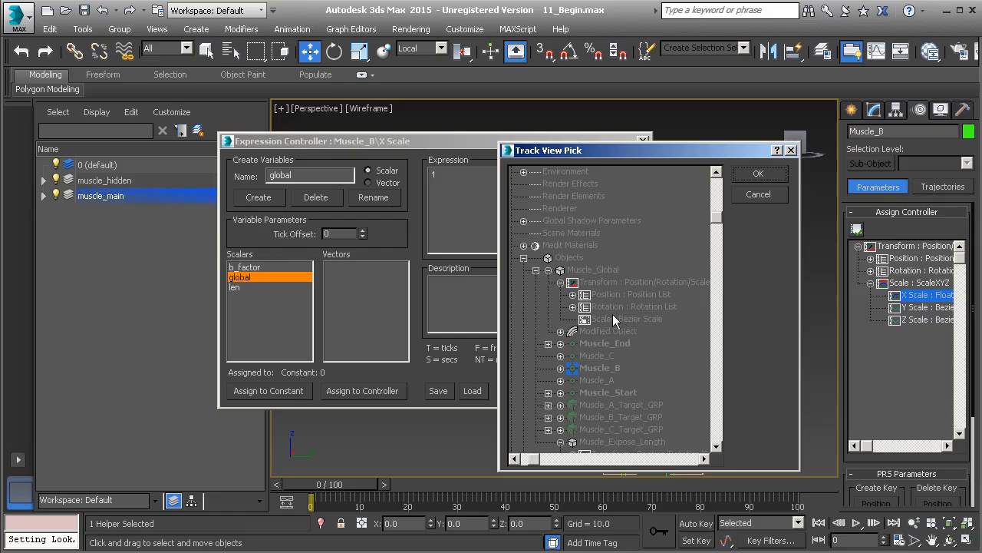
left_click(762, 194)
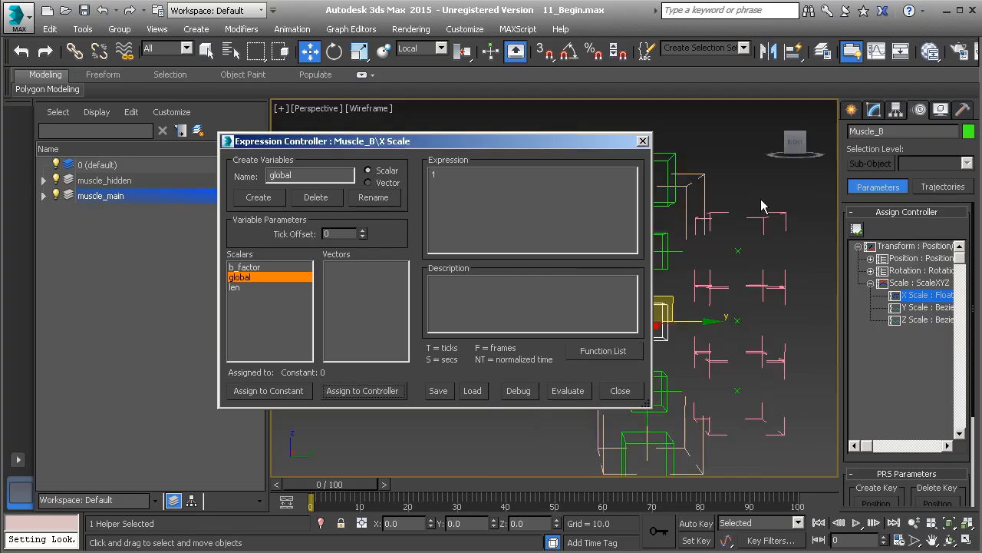
- Select Muscle_Global and assign a ScaleXYZ controller to its Scale track
left_click(703, 179)
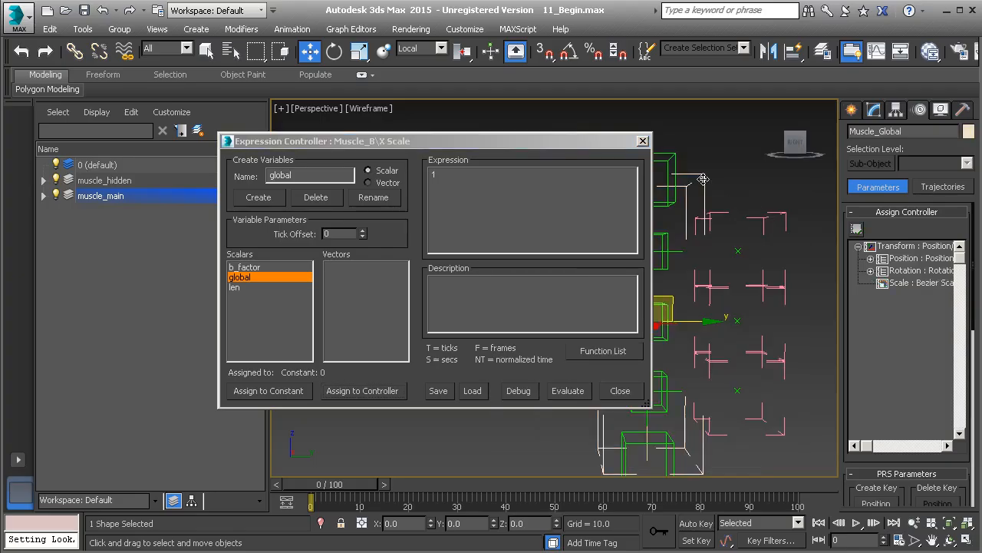
left_click(899, 283)
left_click(857, 229)
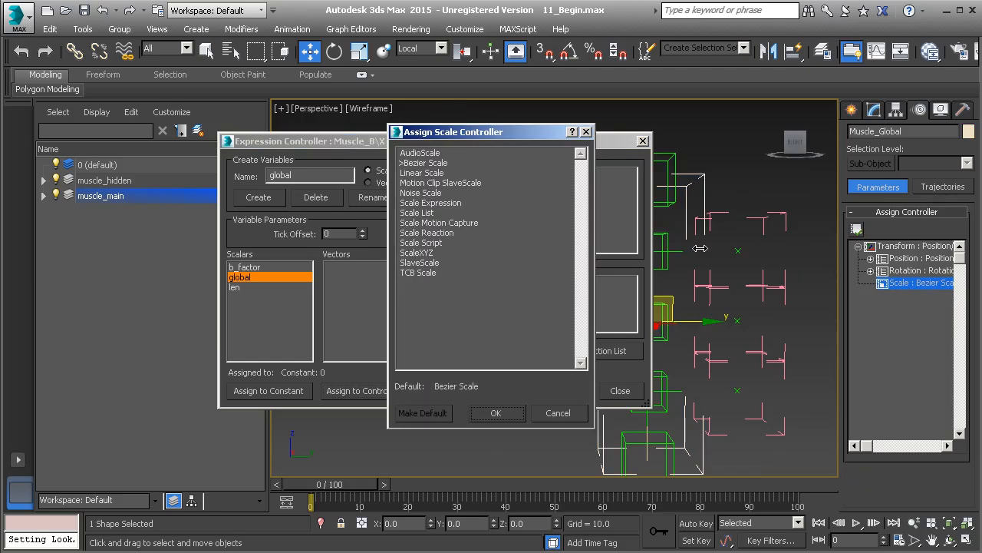
left_click(418, 253)
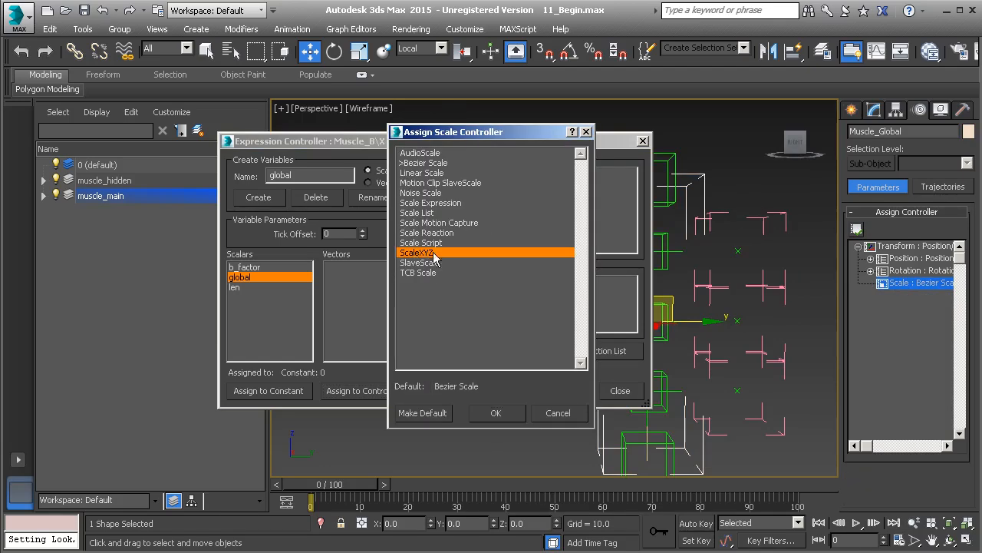
left_click(497, 414)
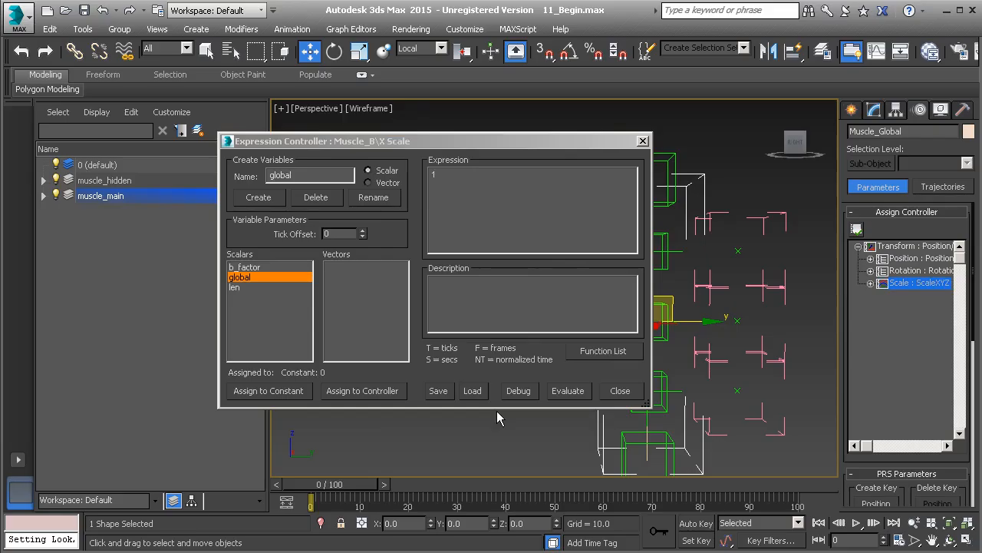
- Reselect Muscle_B and bring up the expression controller properties of its X Scale track
middle_click_drag(746, 263, 788, 246)
middle_click_drag(742, 274, 761, 274)
left_click(699, 293)
left_click(921, 296)
right_click(920, 297)
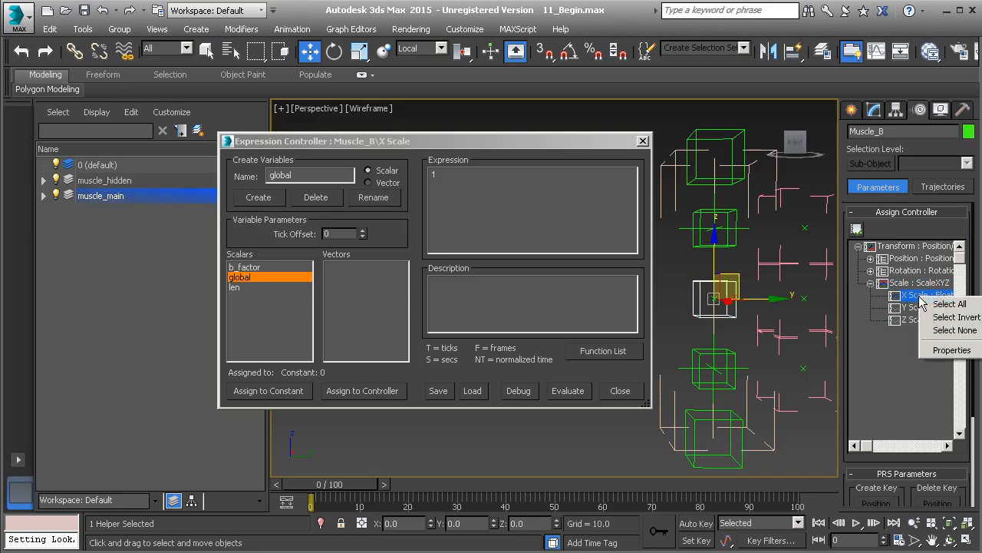
left_click(942, 353)
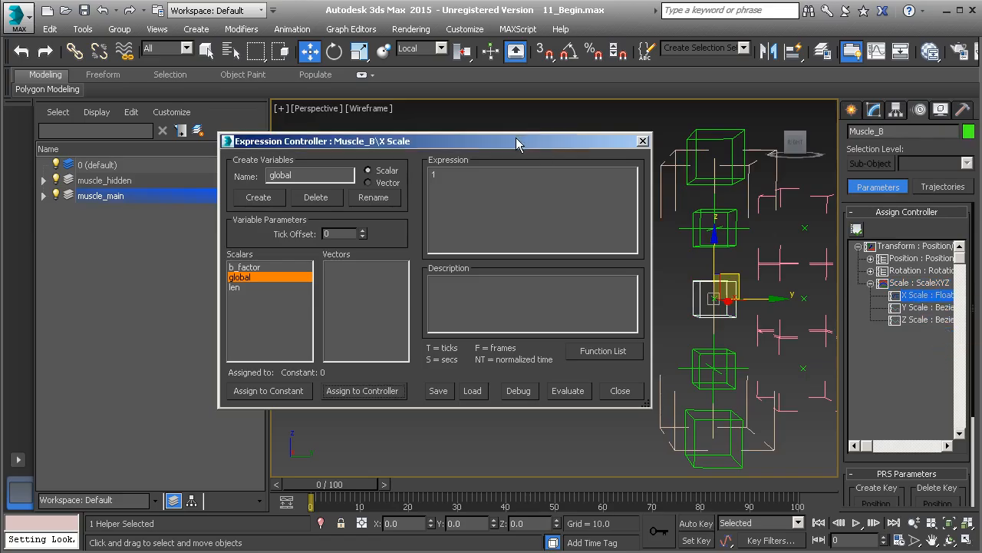
left_click_drag(518, 142, 567, 137)
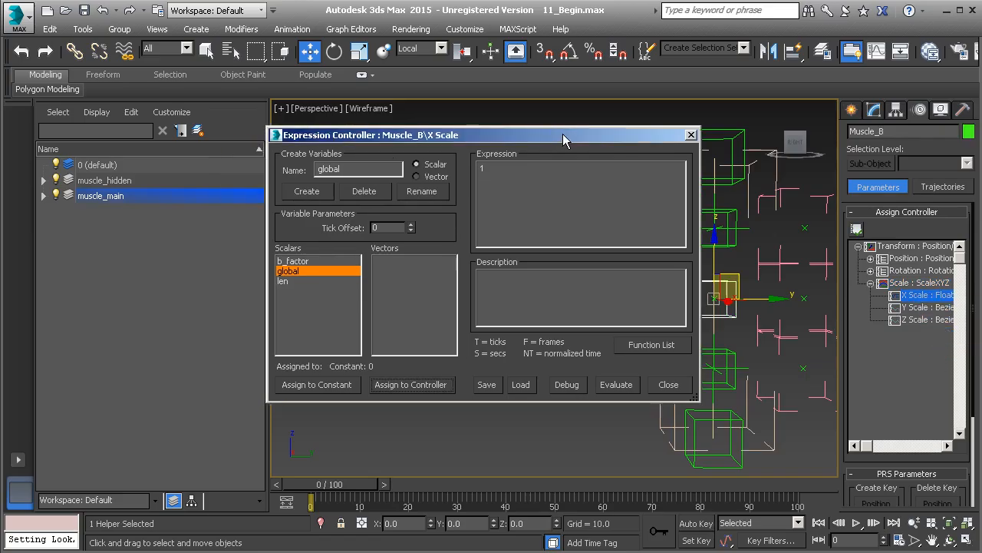
- Assign the global variable to the Z Scale track of Muscle_Global's ScaleXYZ controller
left_click(411, 383)
scroll(584, 274, "down", 2)
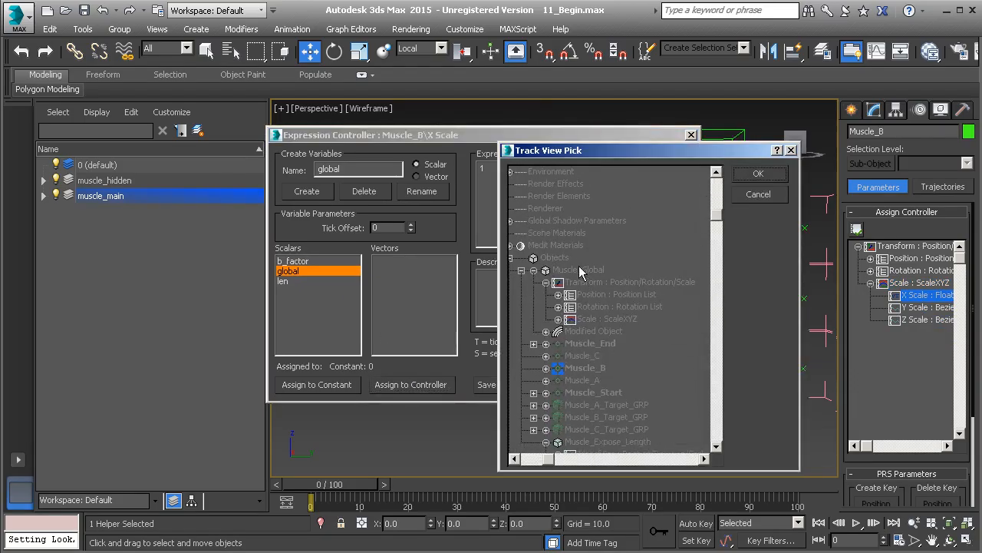
left_click(557, 319)
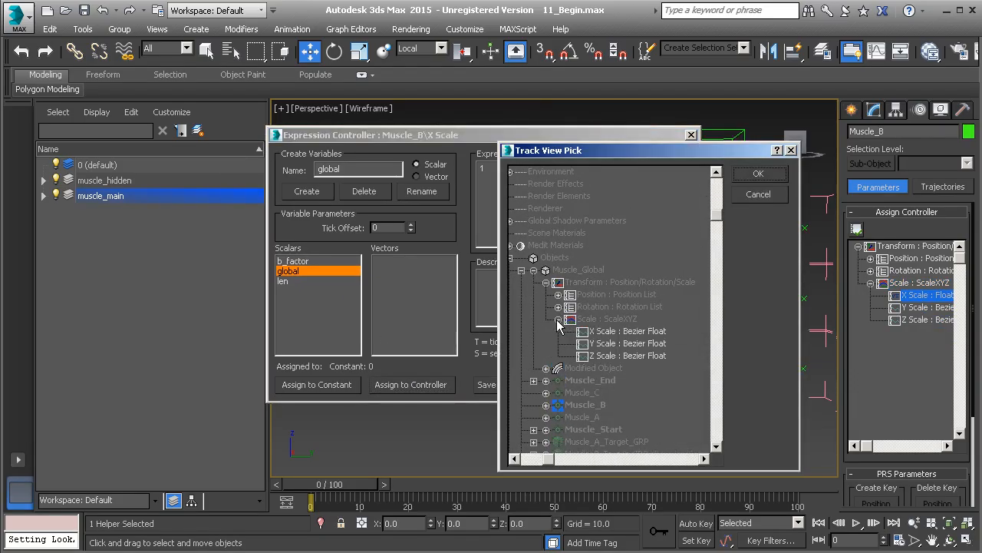
left_click(613, 357)
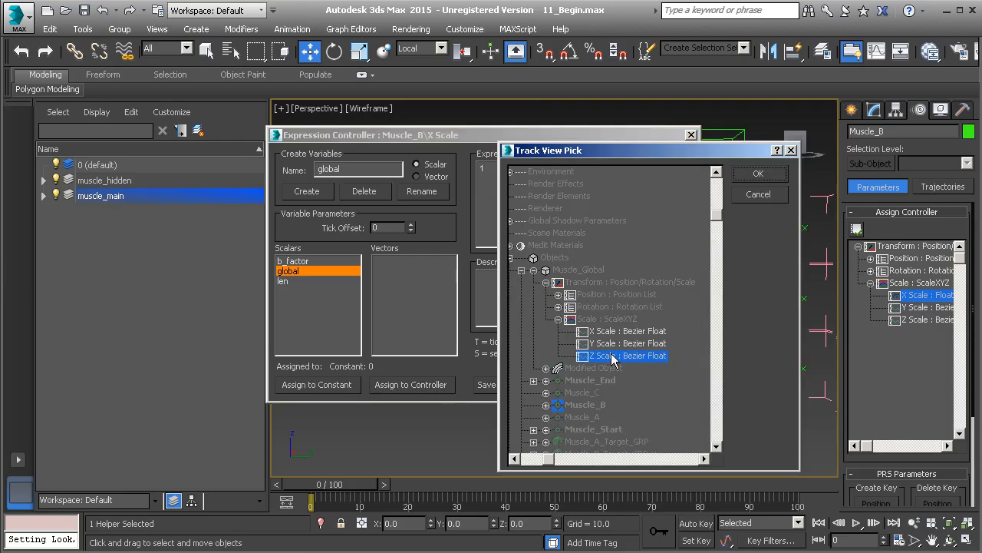
left_click(771, 177)
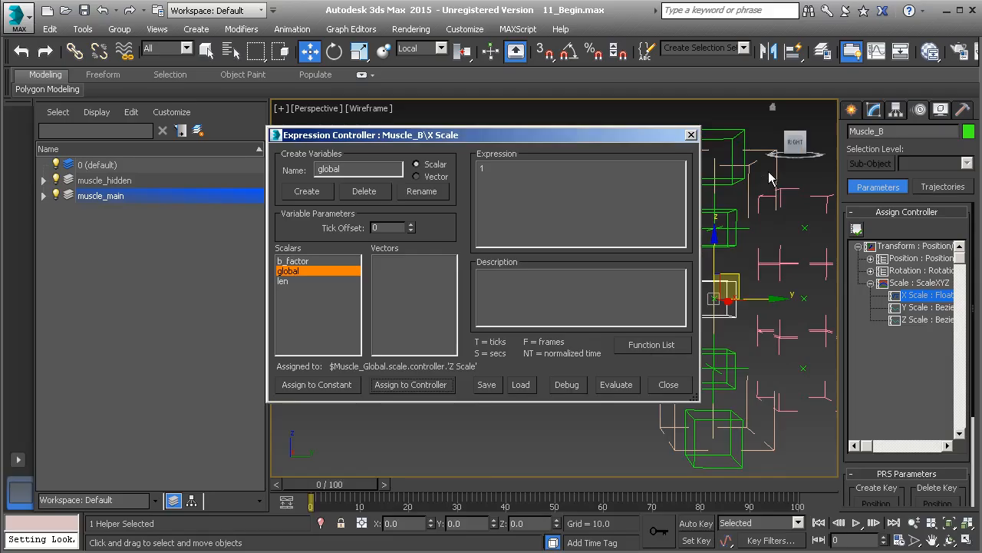
- Assign the b_factor variable to the B_Factor custom attribute in Muscle_Global's Extra_Controls modifier
left_click(296, 262)
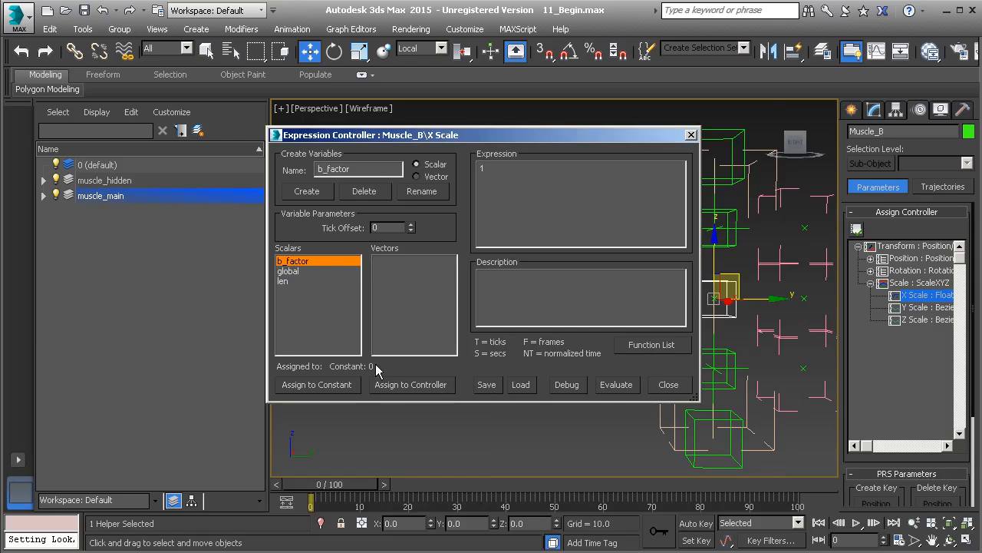
left_click(411, 385)
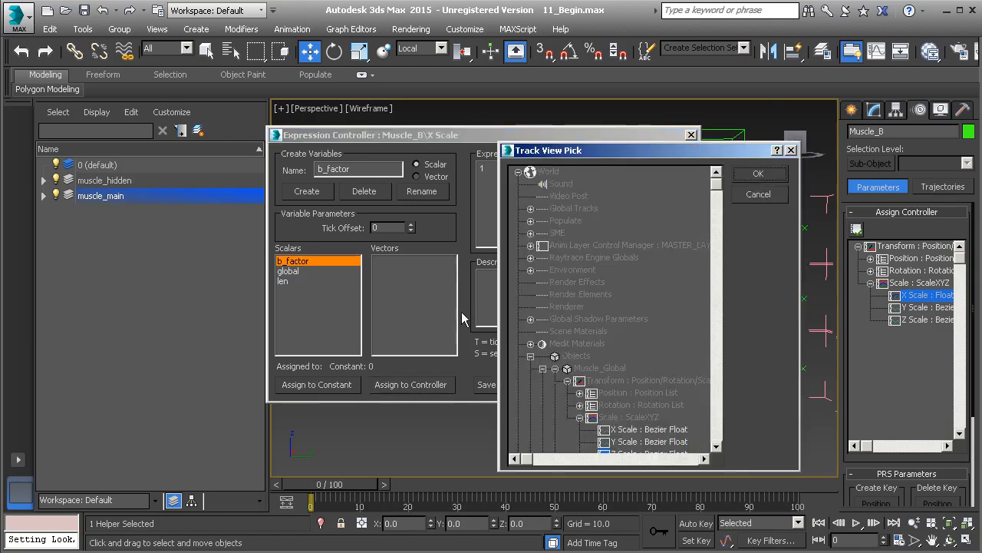
scroll(597, 364, "down", 3)
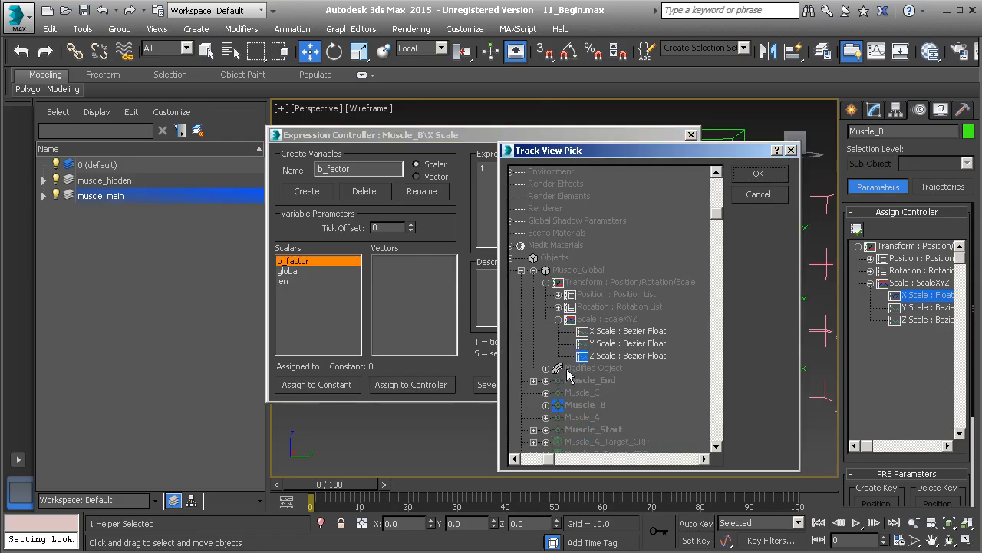
scroll(569, 268, "down", 1)
left_click(567, 246)
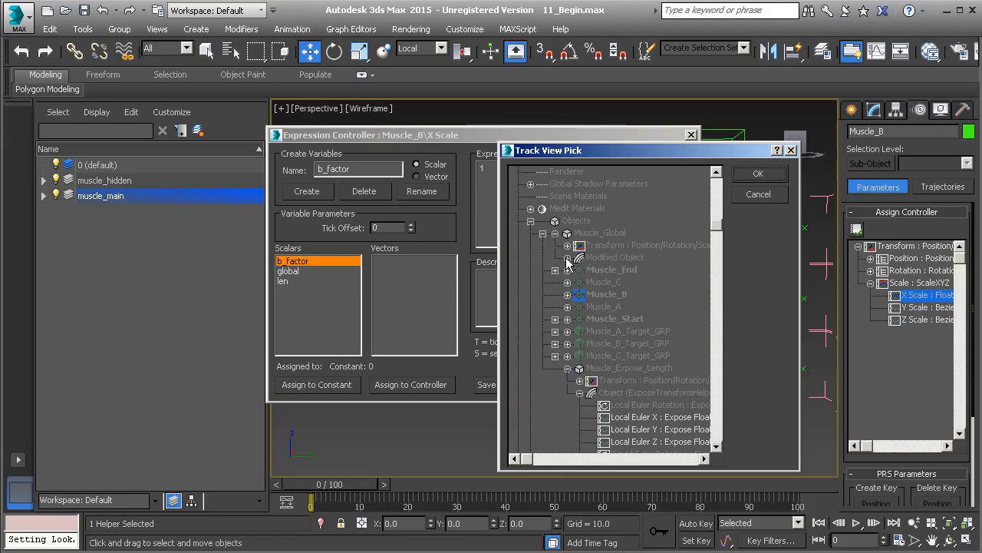
left_click(567, 258)
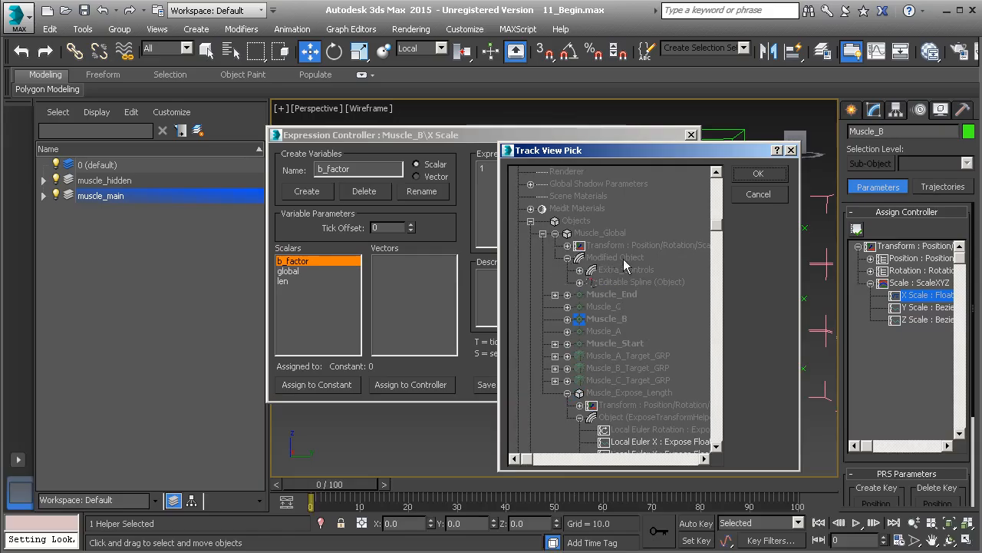
left_click(579, 270)
left_click(592, 282)
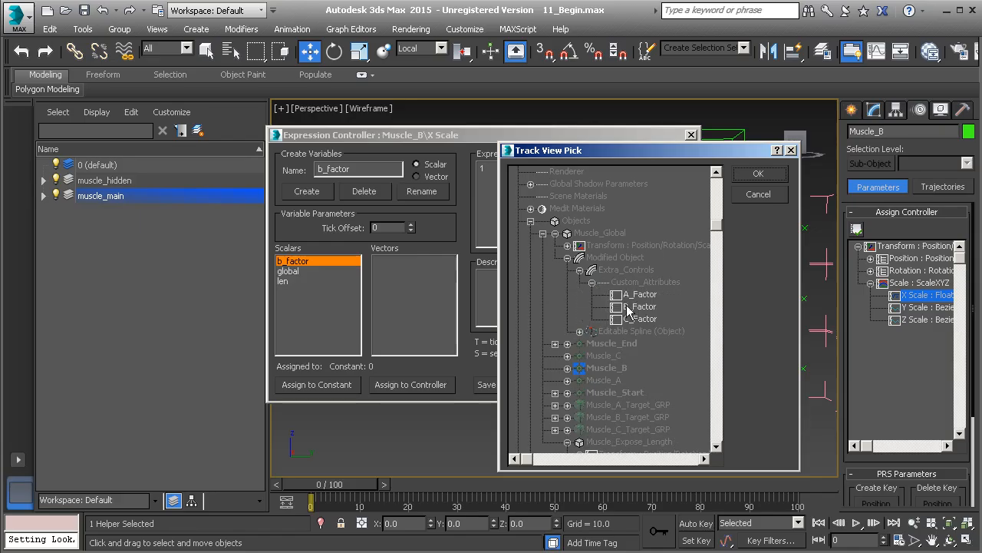
left_click(598, 296)
left_click(758, 175)
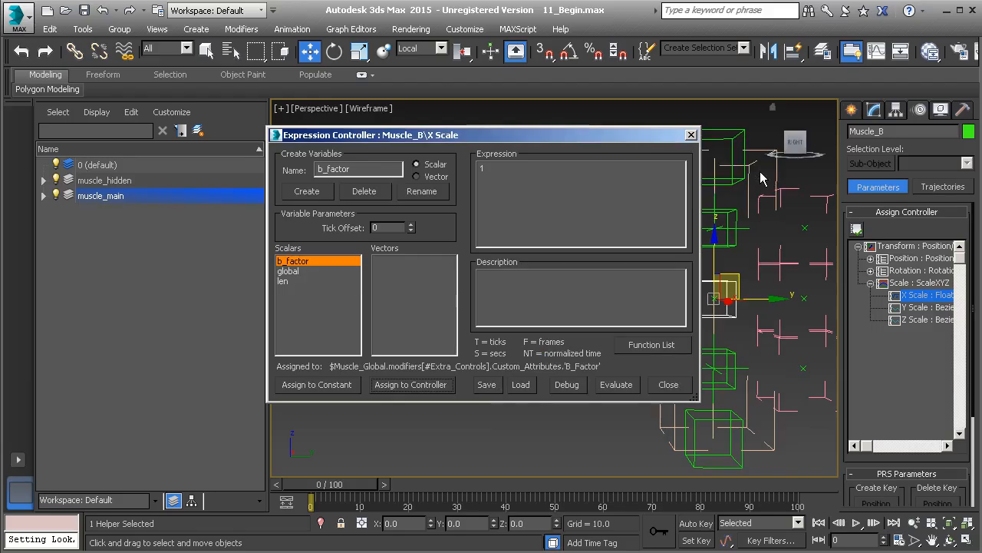